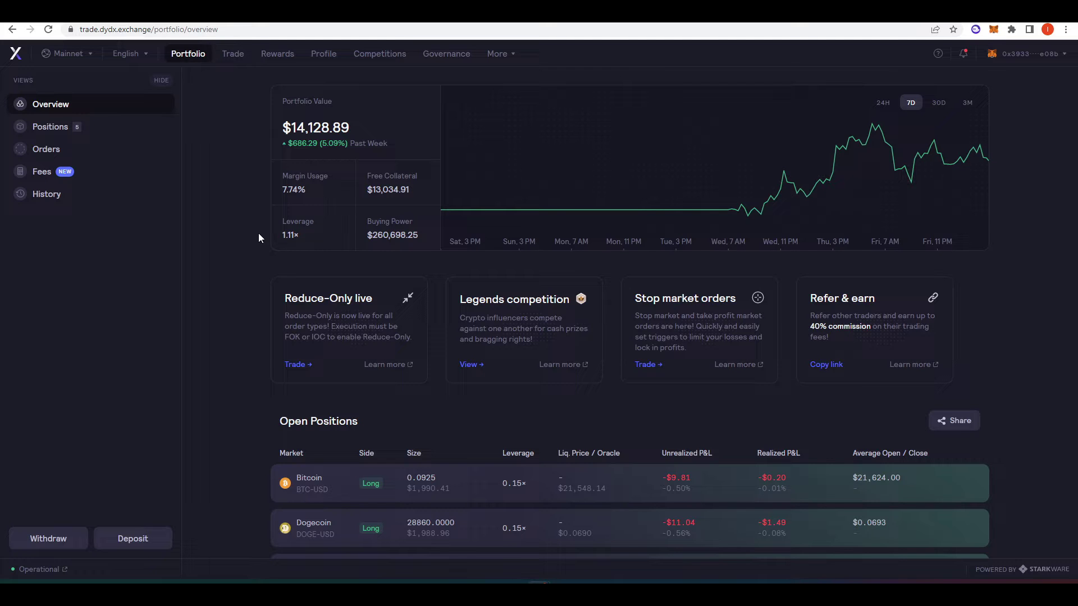
# - Scroll the portfolio past Open Positions to the Markets table with 24h volume and open interest
pyautogui.scroll(-5, 259, 233)
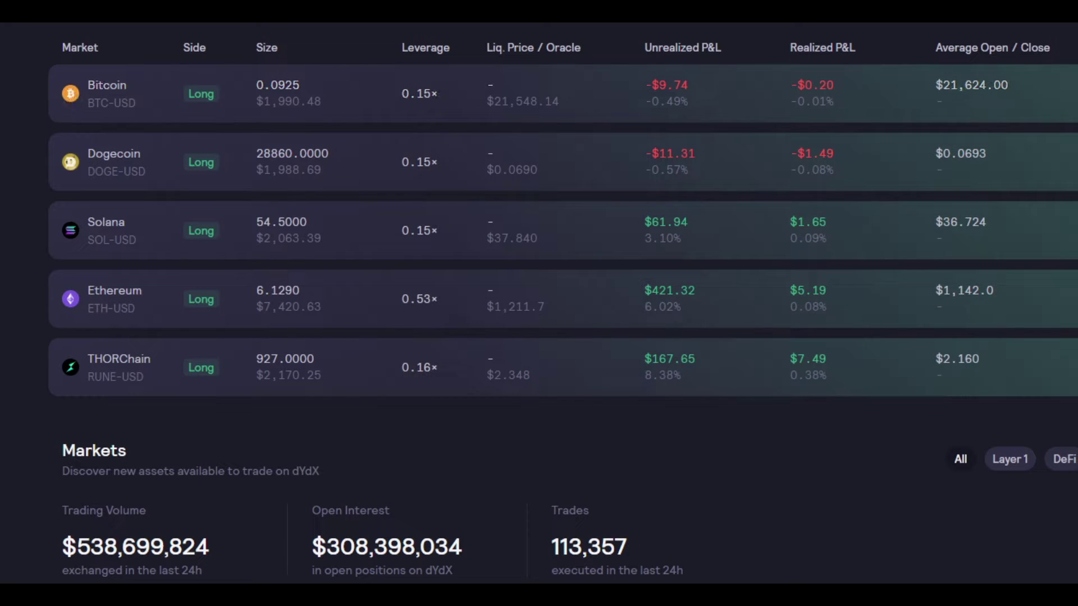
pyautogui.scroll(-8, 8, 216)
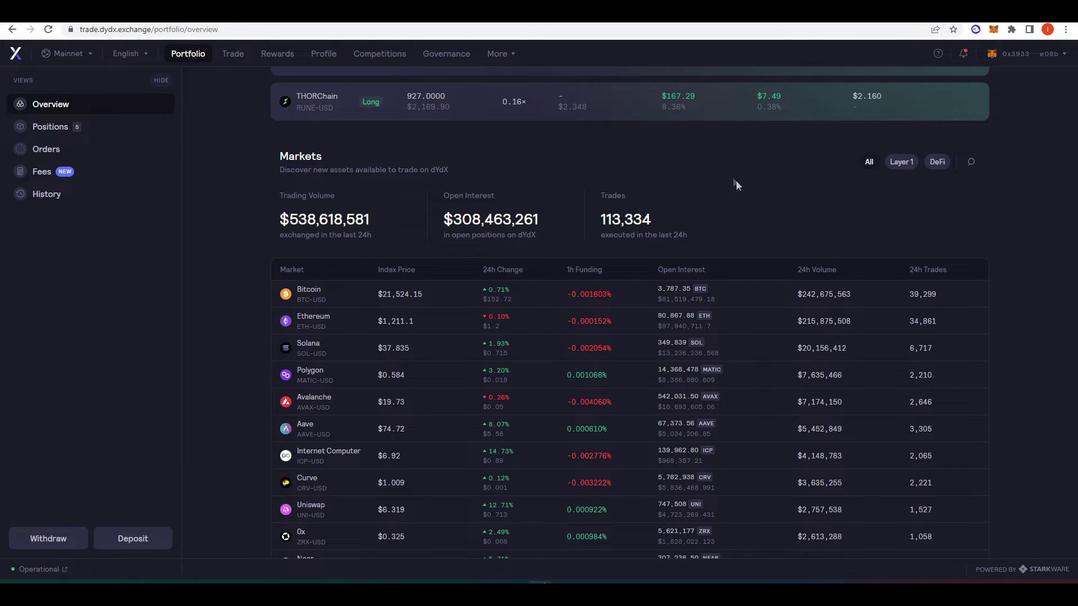
pyautogui.scroll(-1, 734, 185)
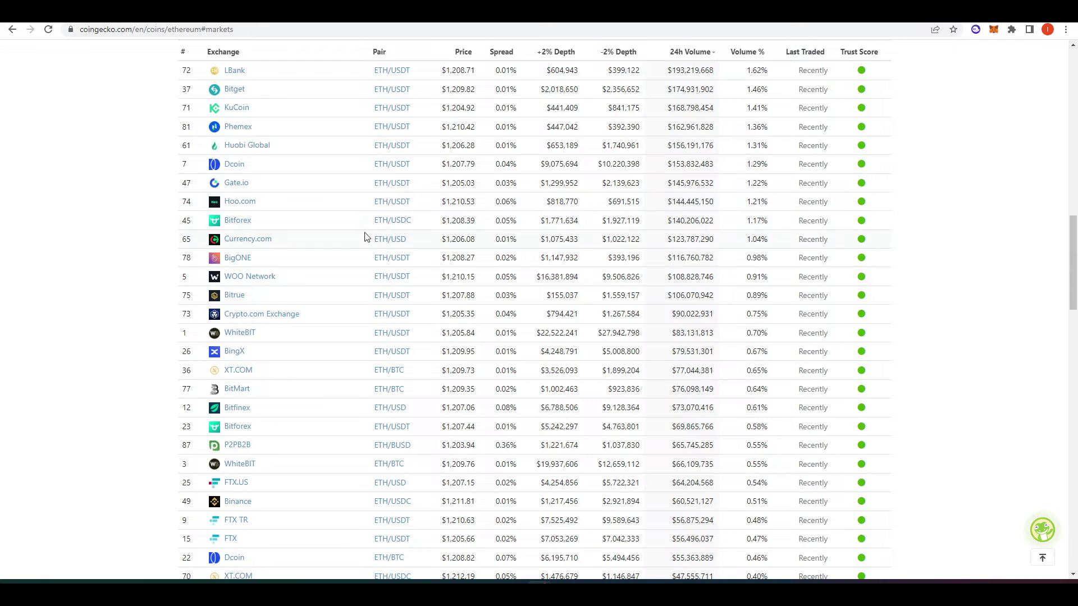
# - Highlight Coinbase Exchange's $251,382,457 24h ETH volume on CoinGecko, then return to dYdX
pyautogui.scroll(2, 365, 236)
pyautogui.scroll(2, 353, 241)
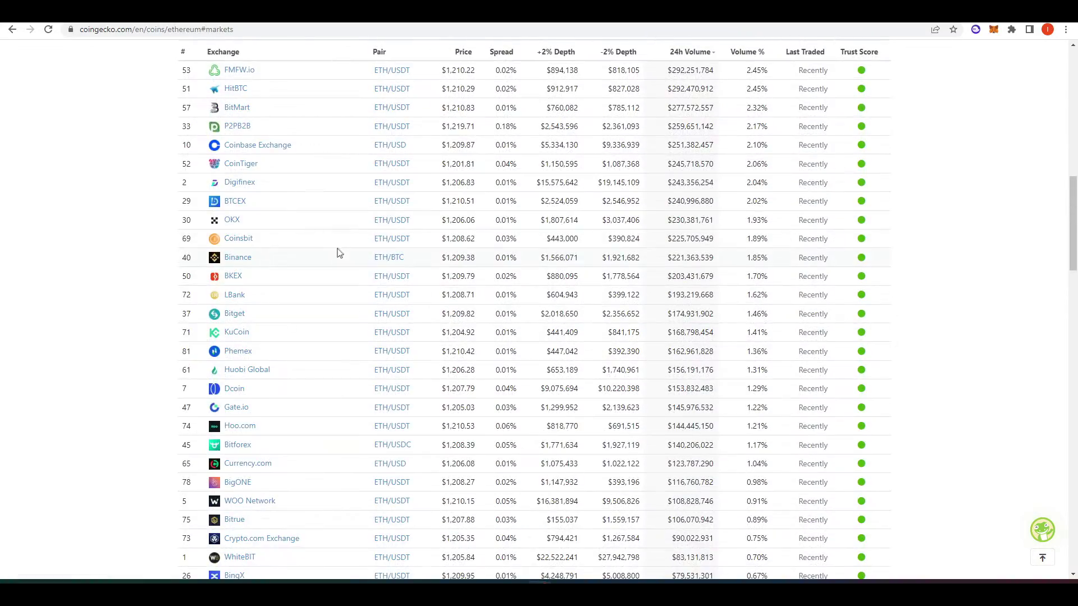
pyautogui.scroll(6, 308, 248)
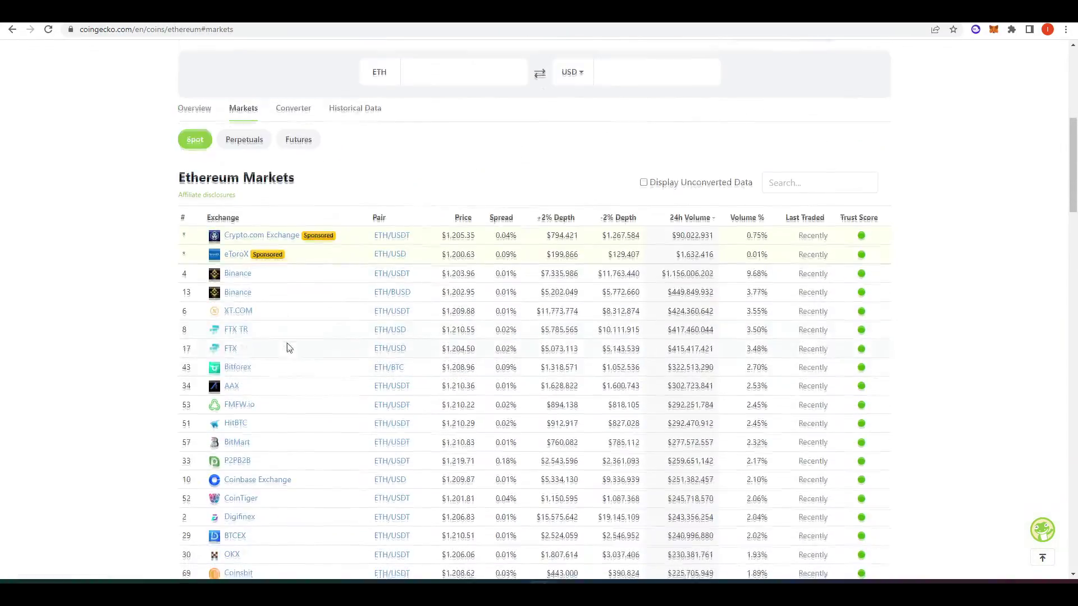
pyautogui.scroll(-3, 289, 351)
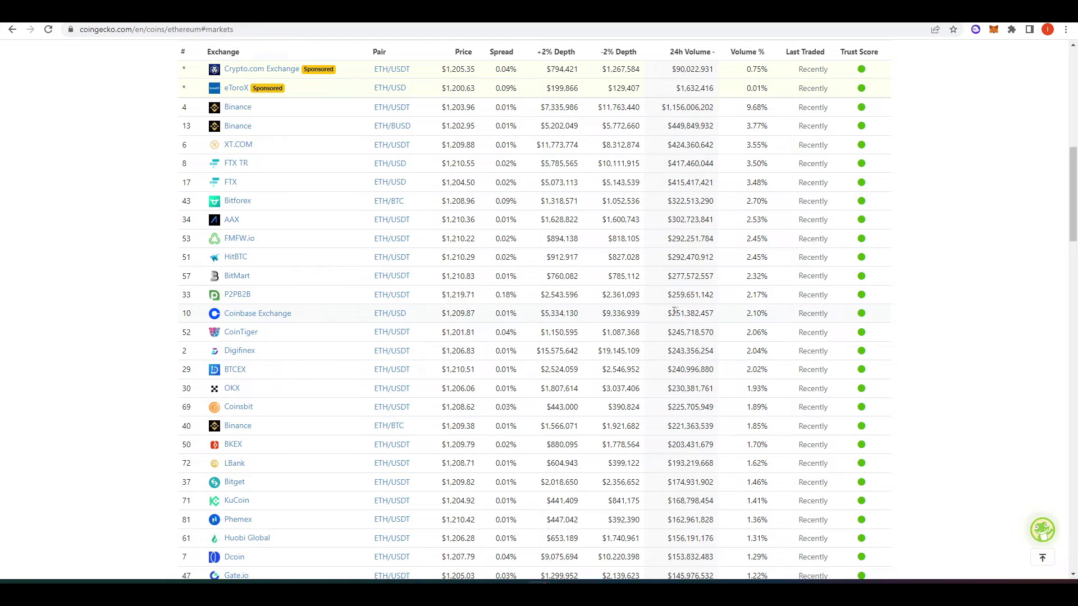
pyautogui.moveTo(667, 314); pyautogui.dragTo(719, 317)
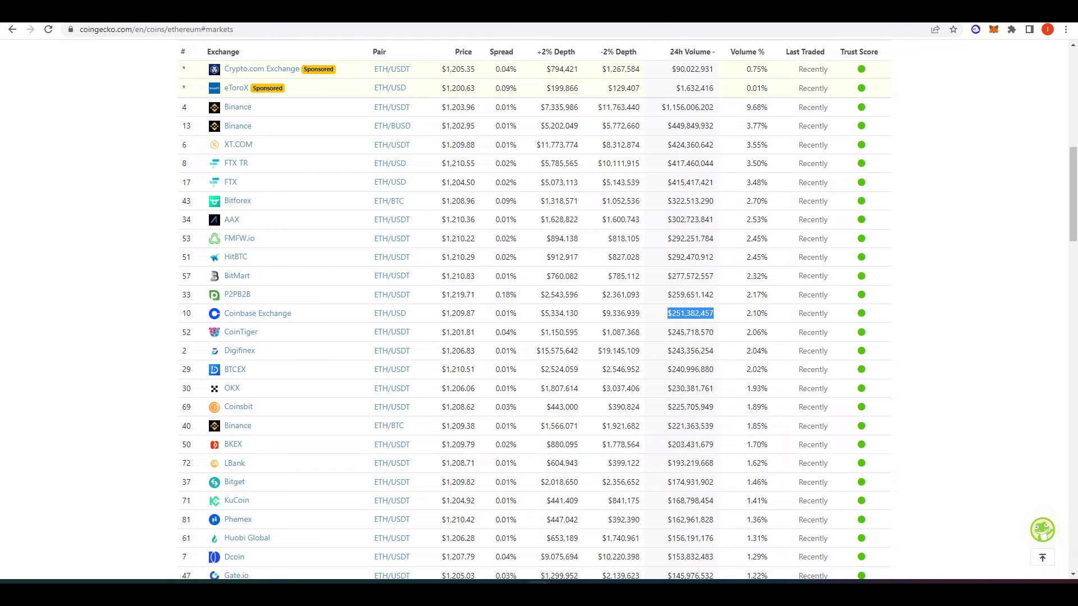
pyautogui.hotkey('ctrl', 'Tab')
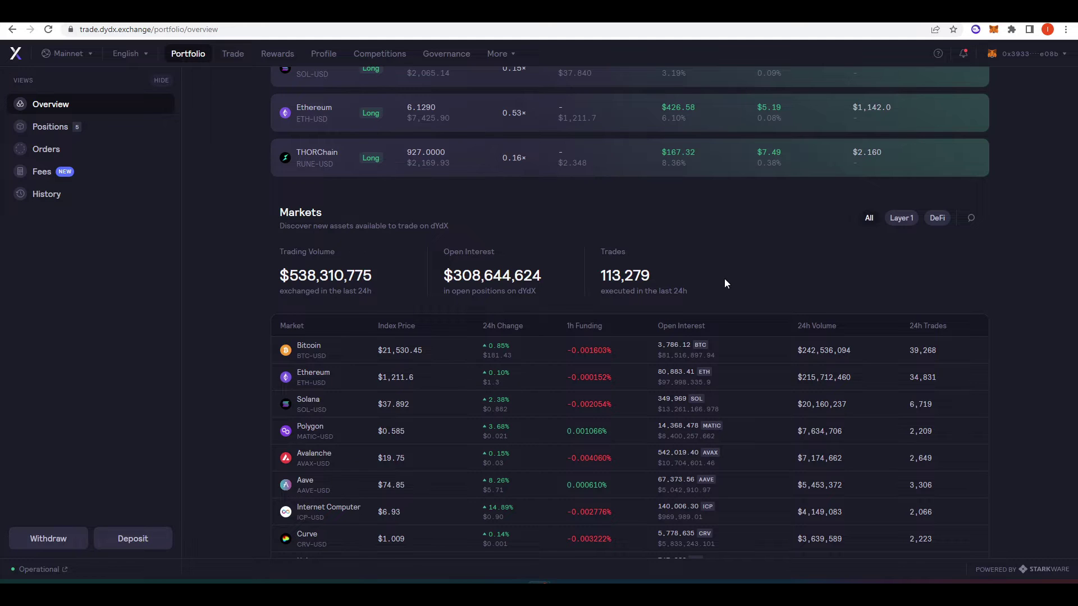
pyautogui.scroll(3, 766, 377)
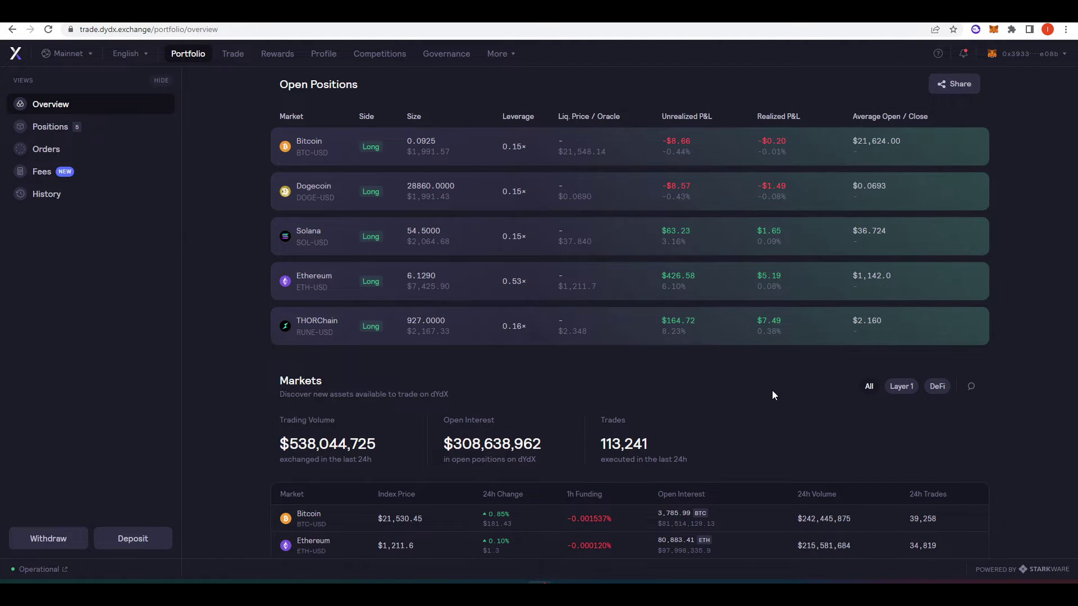
pyautogui.scroll(-2, 772, 395)
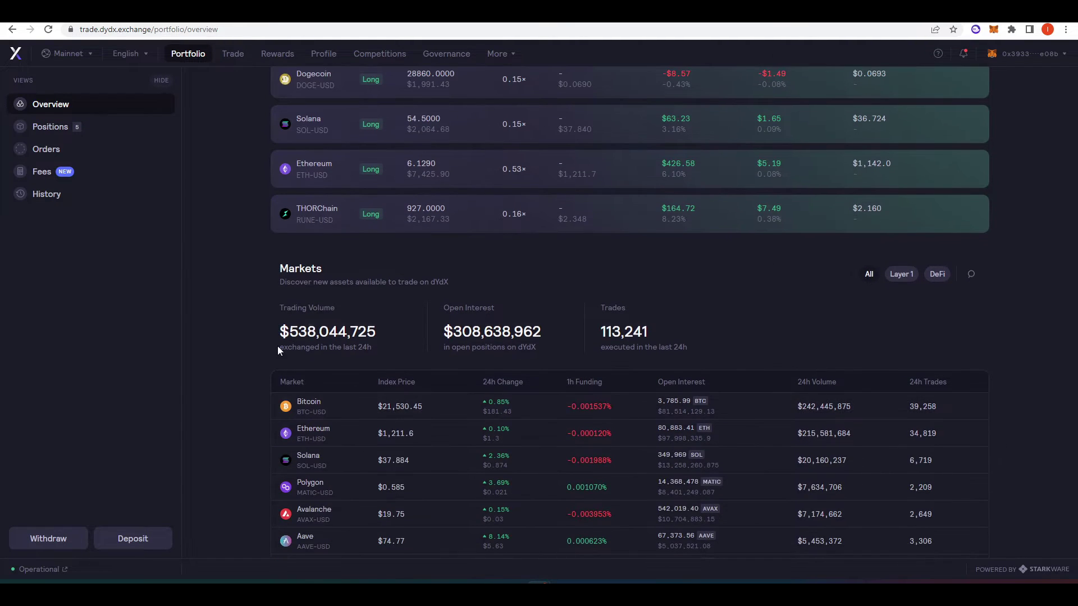
pyautogui.scroll(-2, 269, 341)
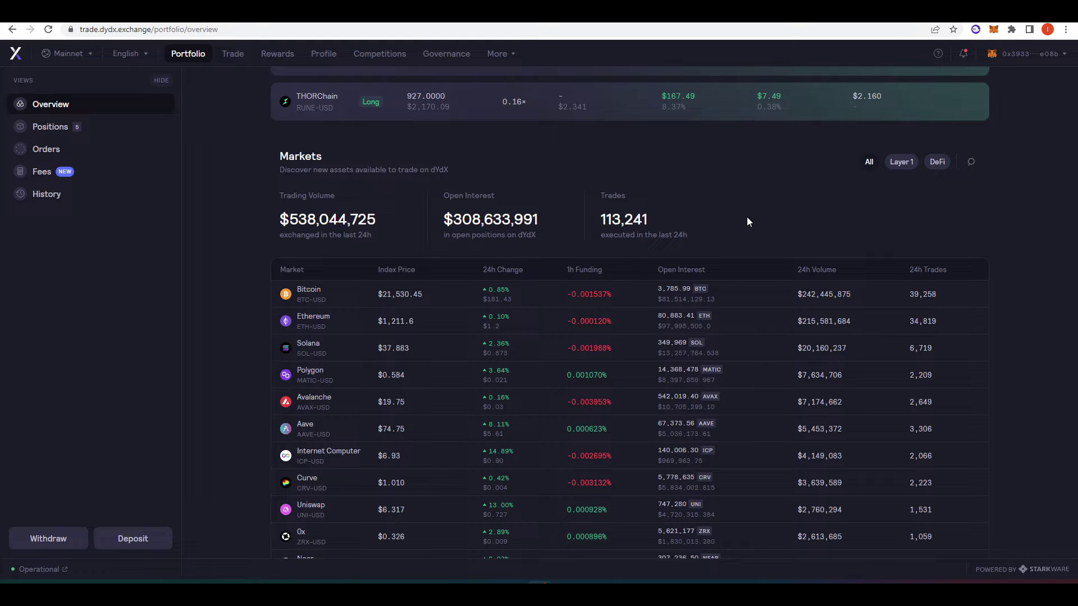
pyautogui.scroll(15, 386, 223)
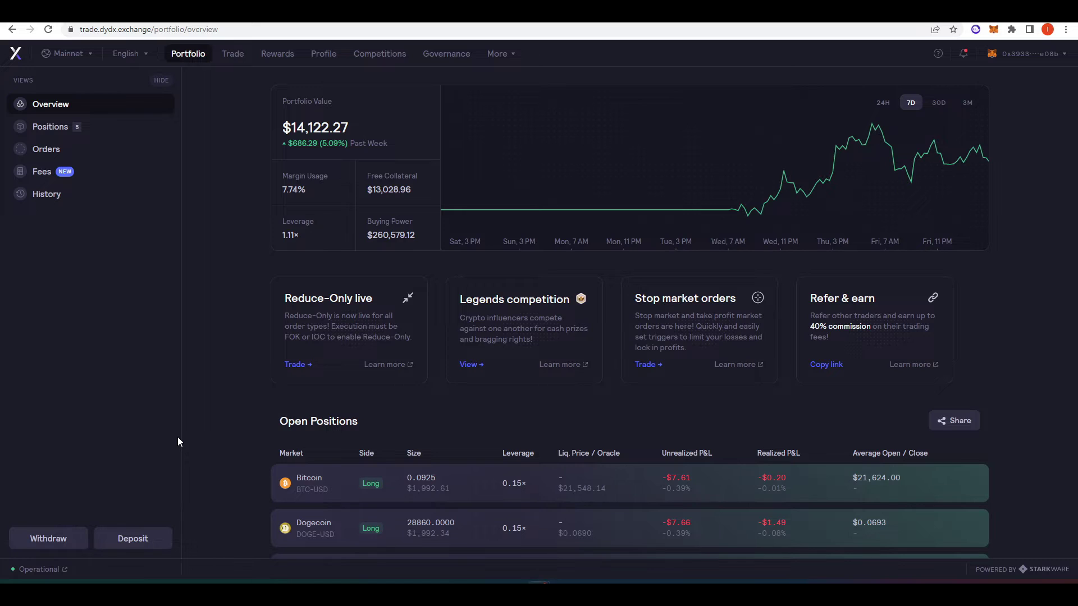
# - Deposit the full 24.037764 USD Coin balance and submit it for wallet approval
pyautogui.click(143, 537)
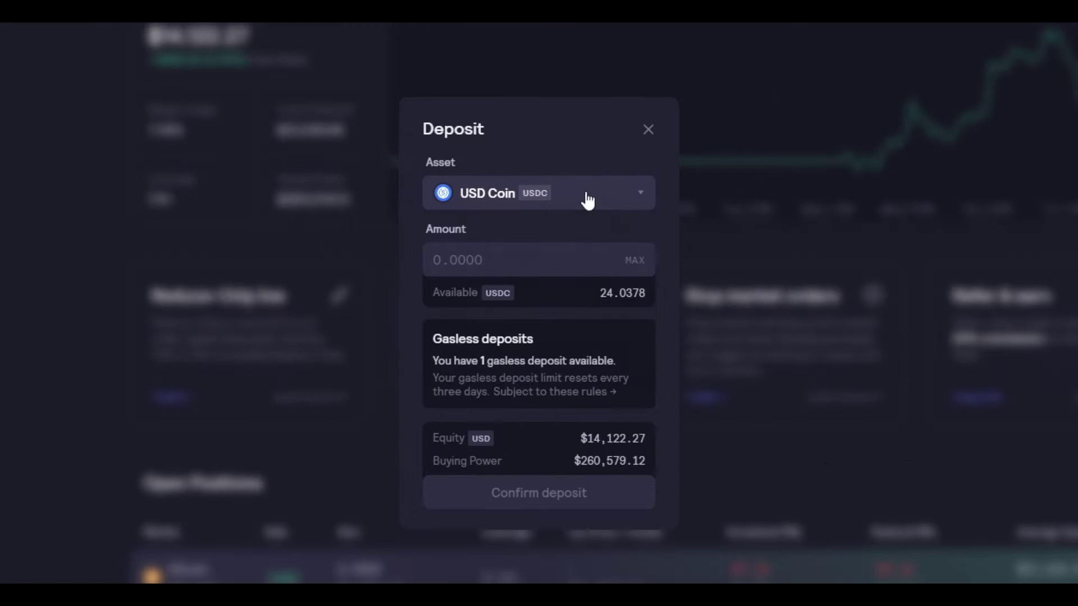
pyautogui.click(581, 232)
pyautogui.click(604, 193)
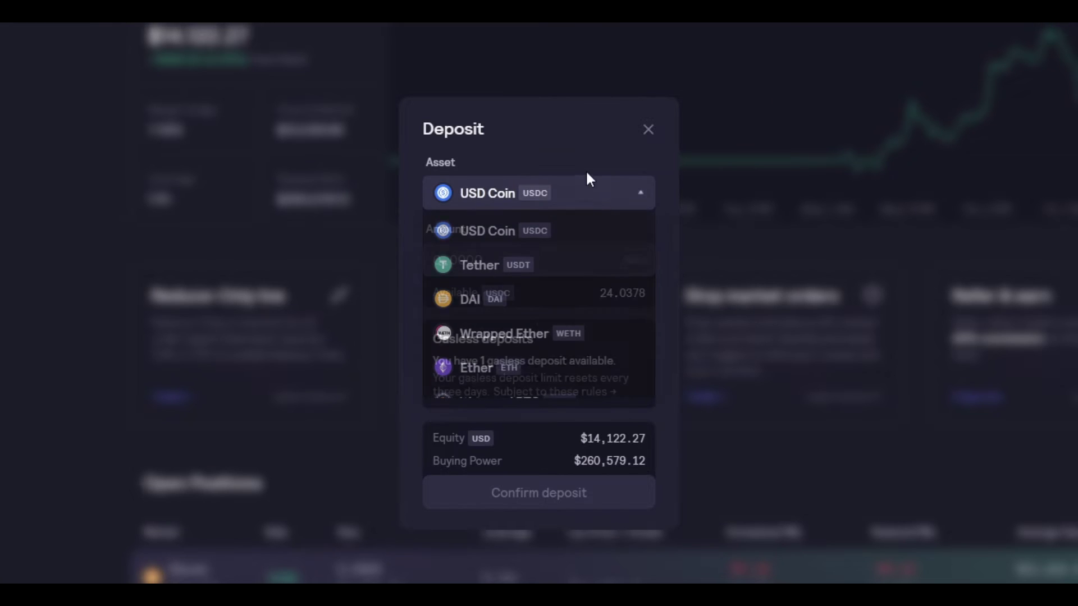
pyautogui.click(632, 268)
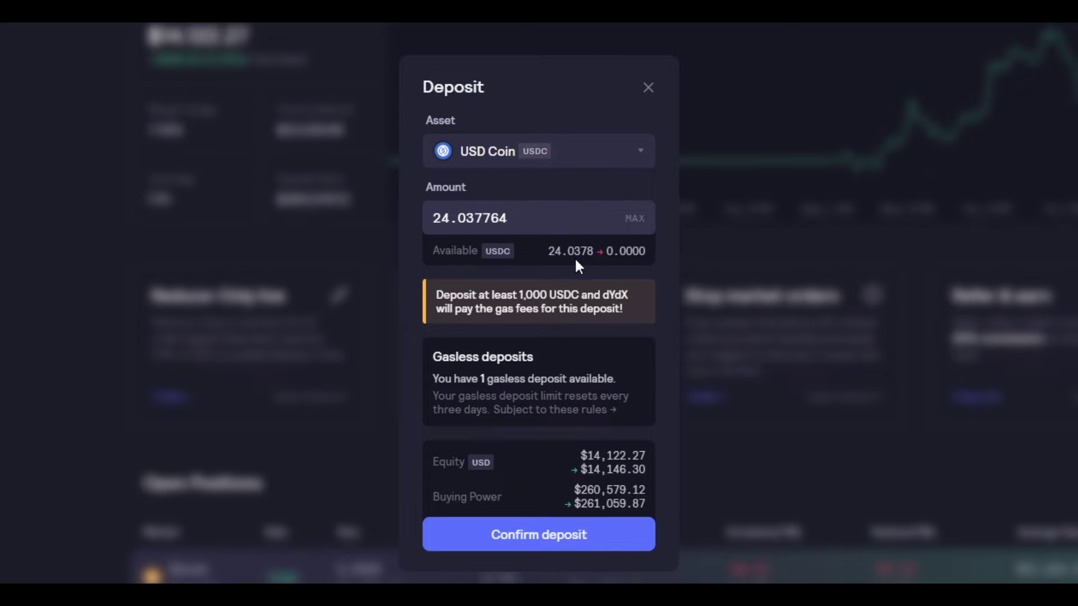
pyautogui.tripleClick(483, 290)
pyautogui.moveTo(483, 291); pyautogui.dragTo(588, 302)
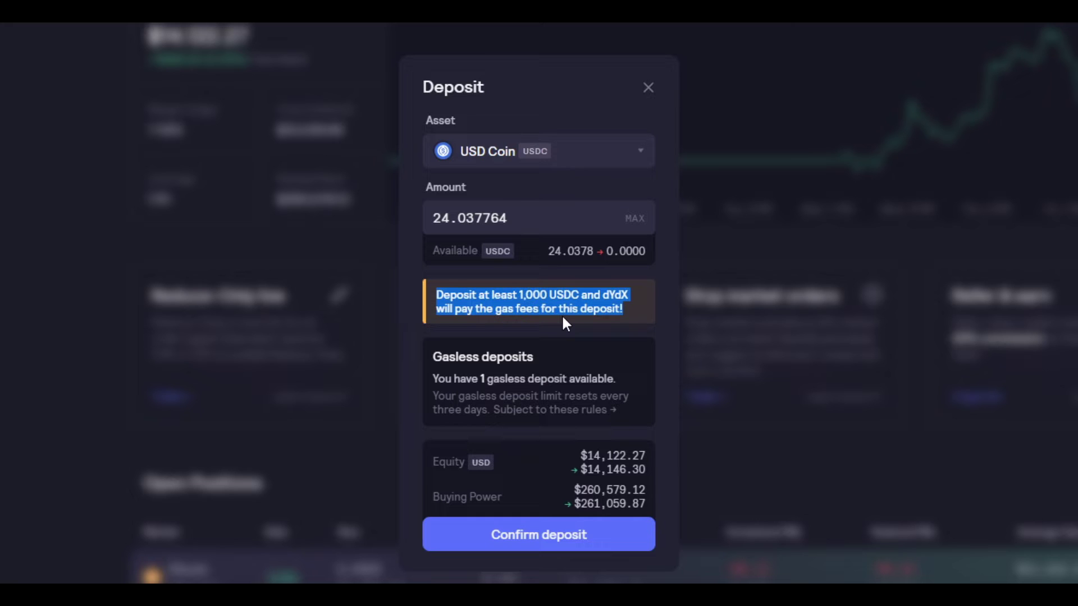
pyautogui.click(577, 536)
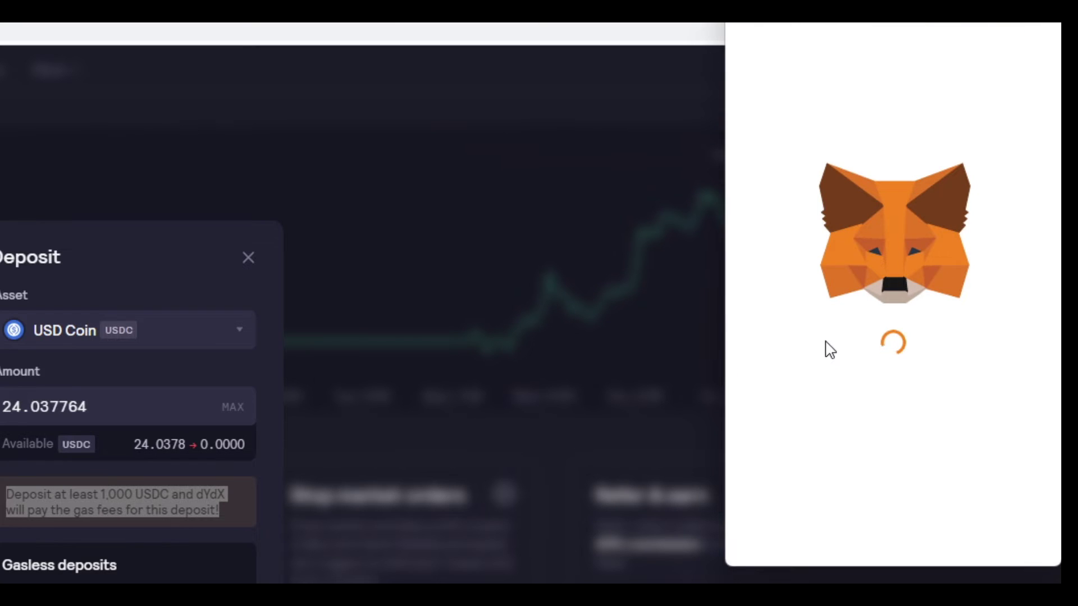
# - Review the deposit's $2.67 gas fee in MetaMask, then close the Deposit form
pyautogui.scroll(-2, 830, 350)
pyautogui.scroll(-3, 848, 347)
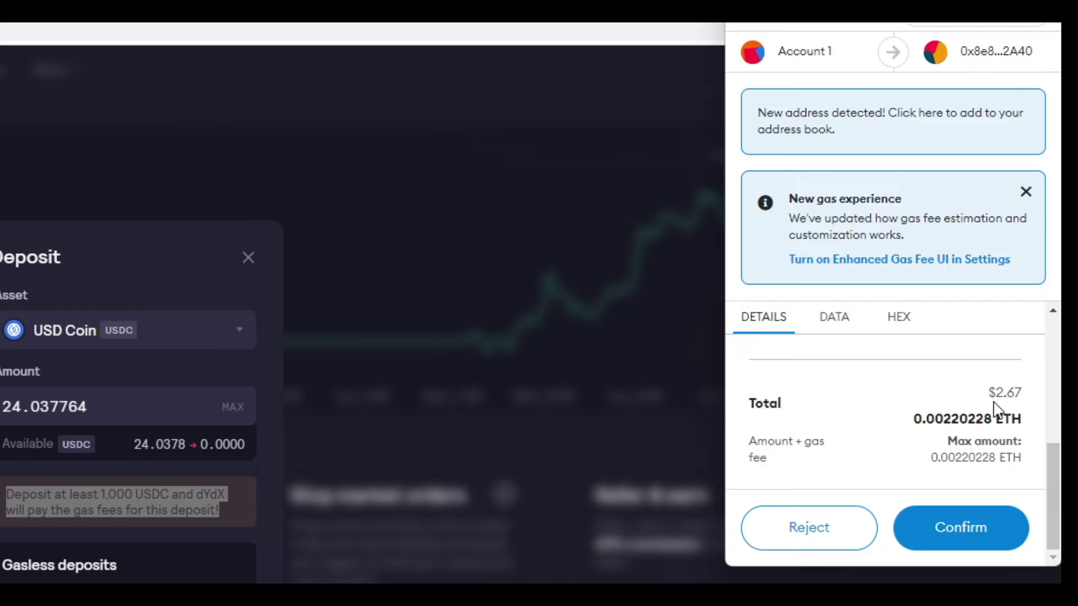
pyautogui.scroll(5, 909, 409)
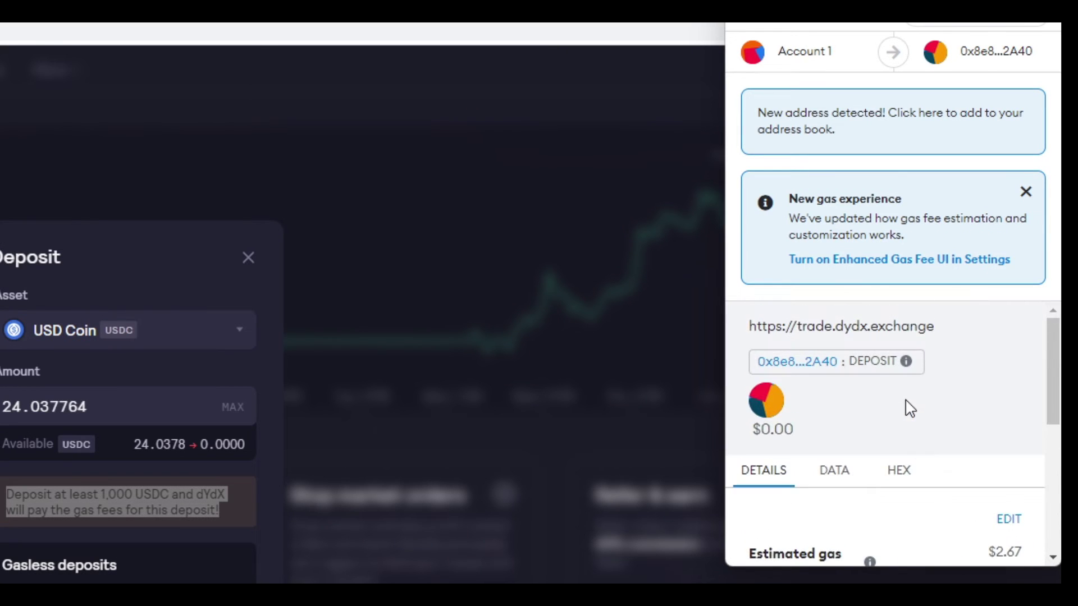
pyautogui.scroll(-5, 909, 408)
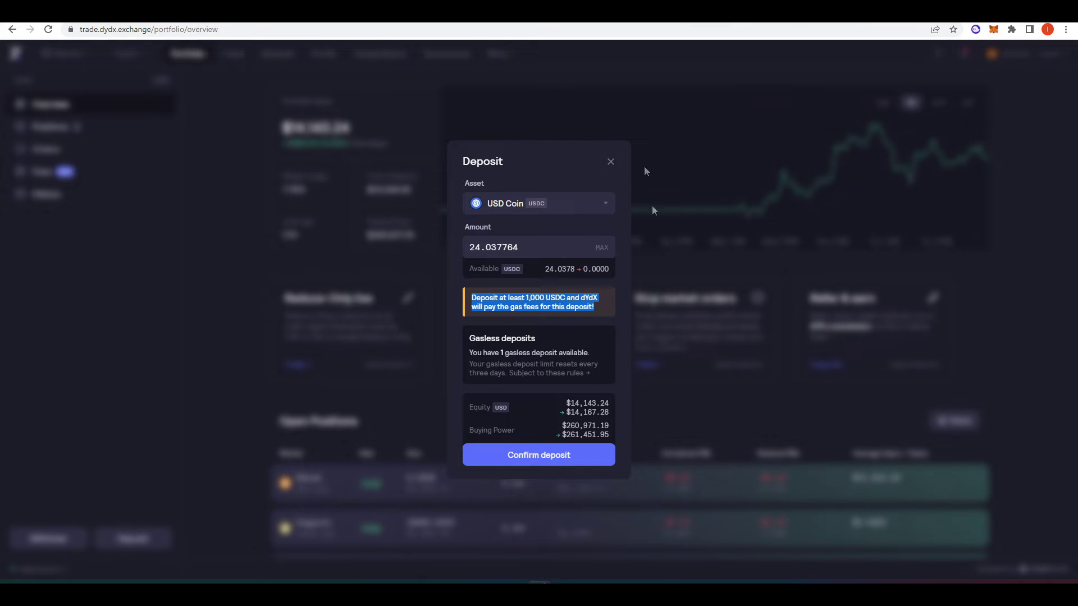
pyautogui.click(610, 162)
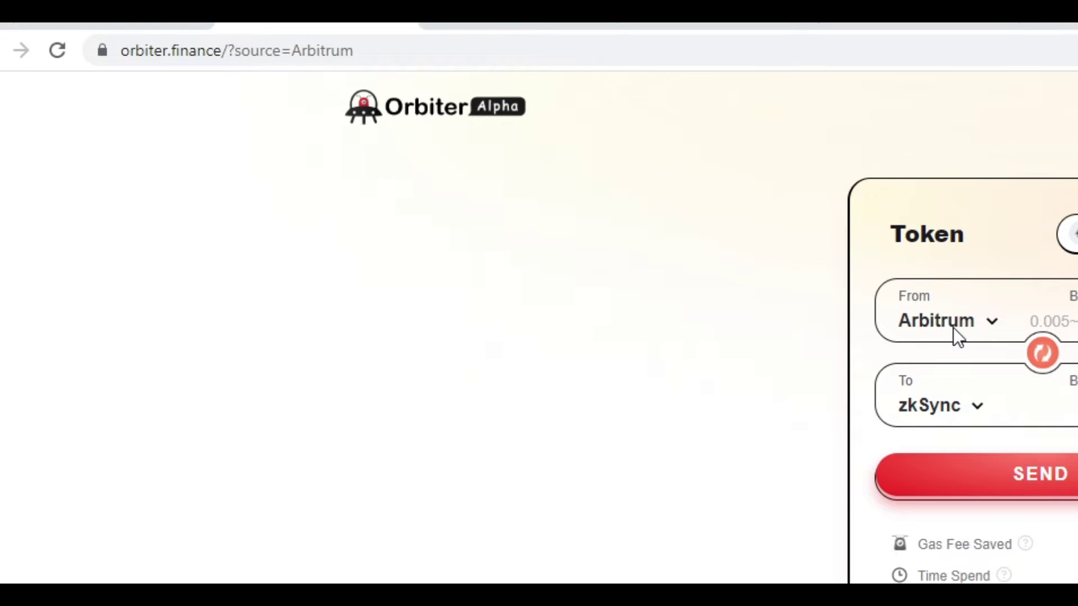
# - Browse Orbiter's destination chains, including dYdX, then return to dYdX's AVAX-USD page
pyautogui.click(928, 402)
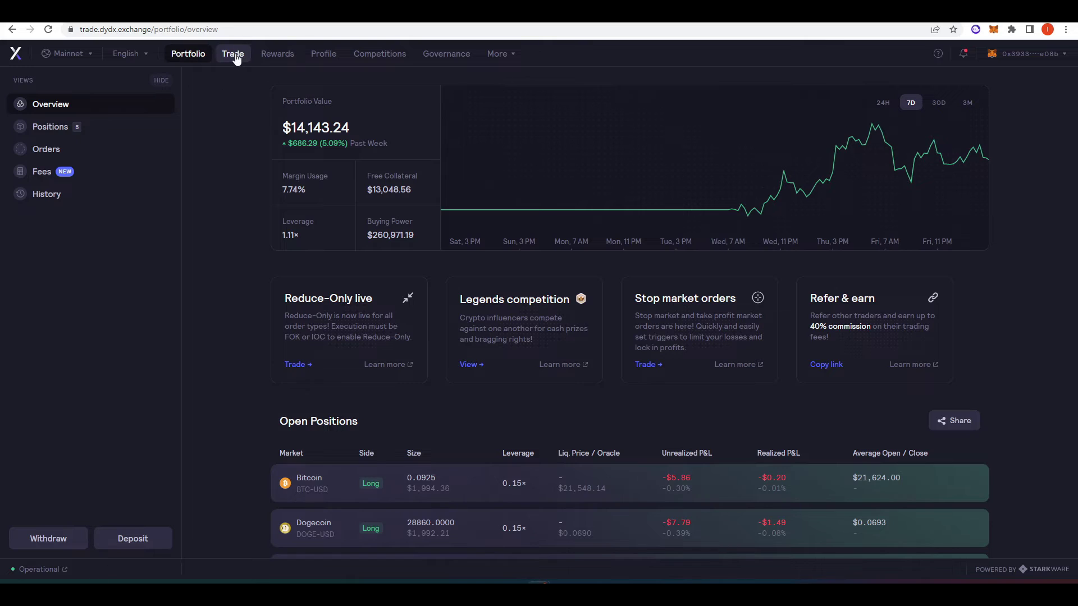
pyautogui.click(235, 53)
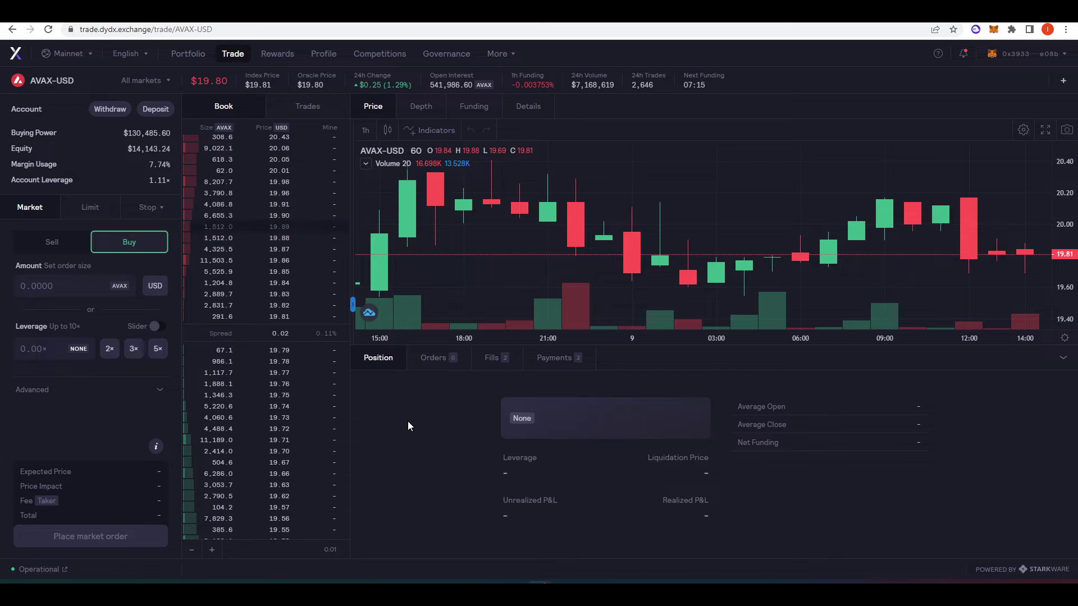
# - Pan and zoom the AVAX-USD chart and switch its style to OHLC bars
pyautogui.scroll(-5, 688, 281)
pyautogui.moveTo(765, 233); pyautogui.dragTo(739, 211)
pyautogui.scroll(3, 739, 210)
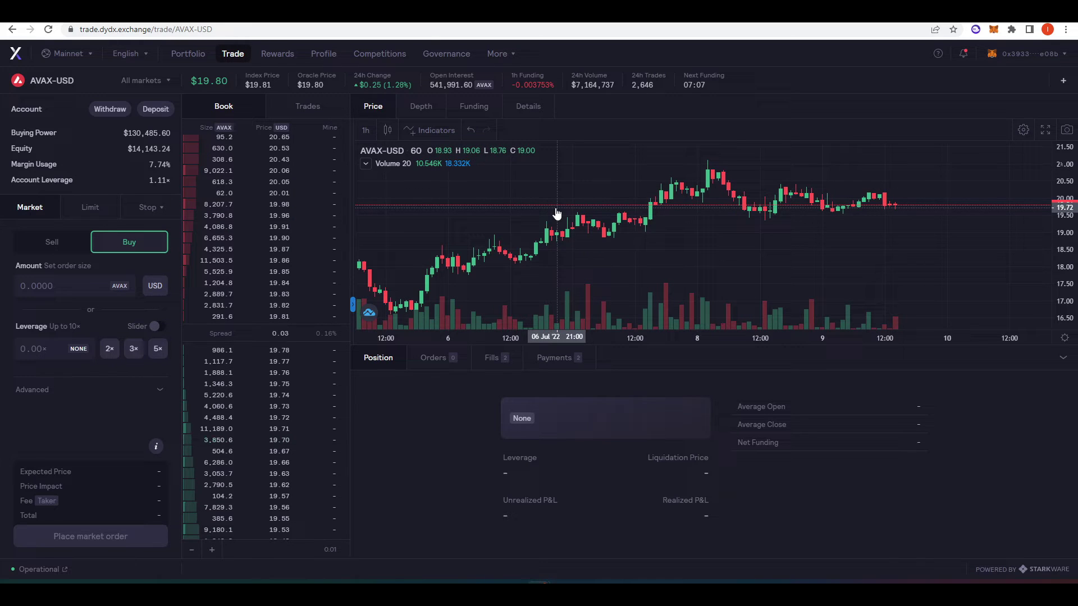
pyautogui.click(386, 129)
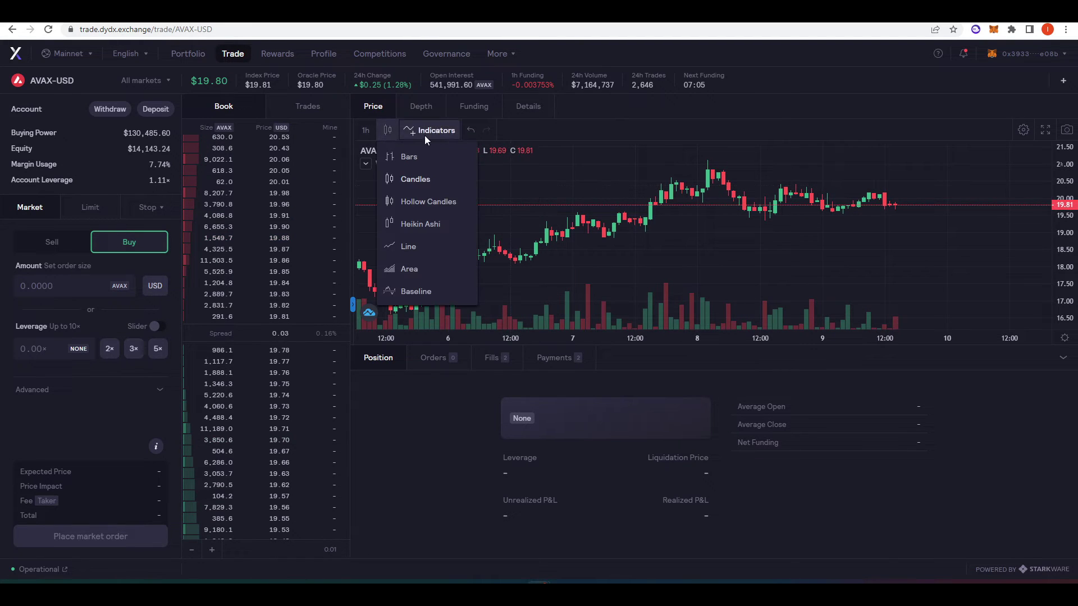
pyautogui.click(421, 136)
pyautogui.click(392, 135)
pyautogui.click(401, 163)
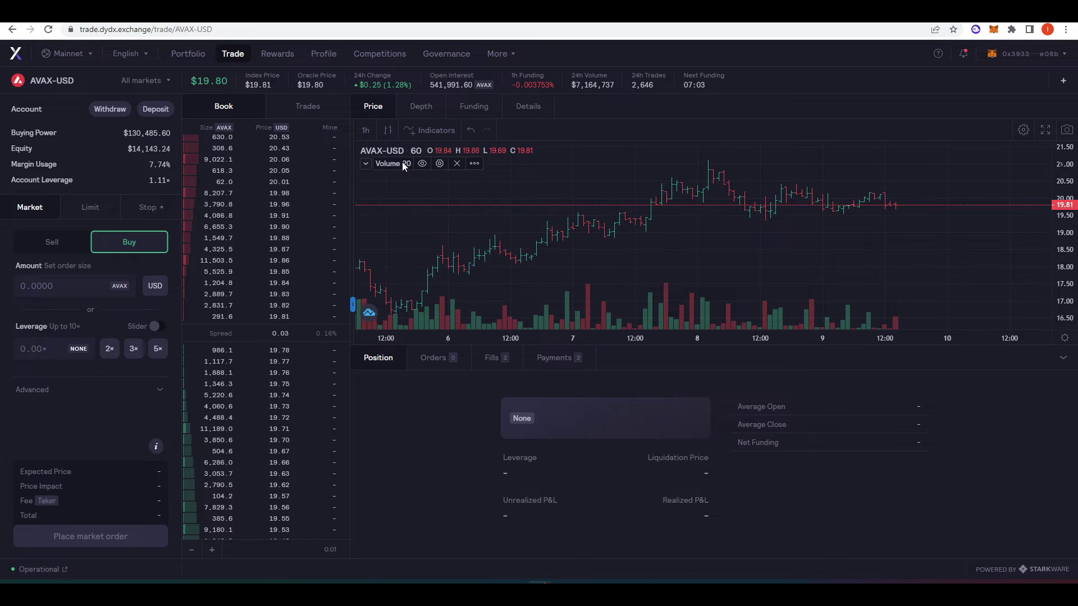
# - Set the chart interval to 1 day
pyautogui.click(365, 130)
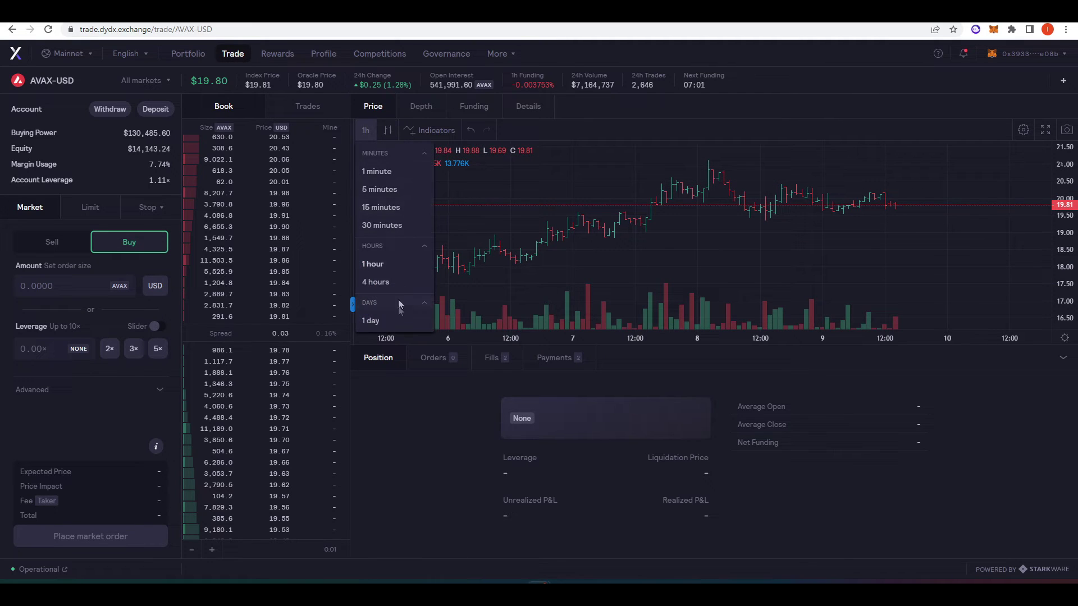
pyautogui.click(382, 325)
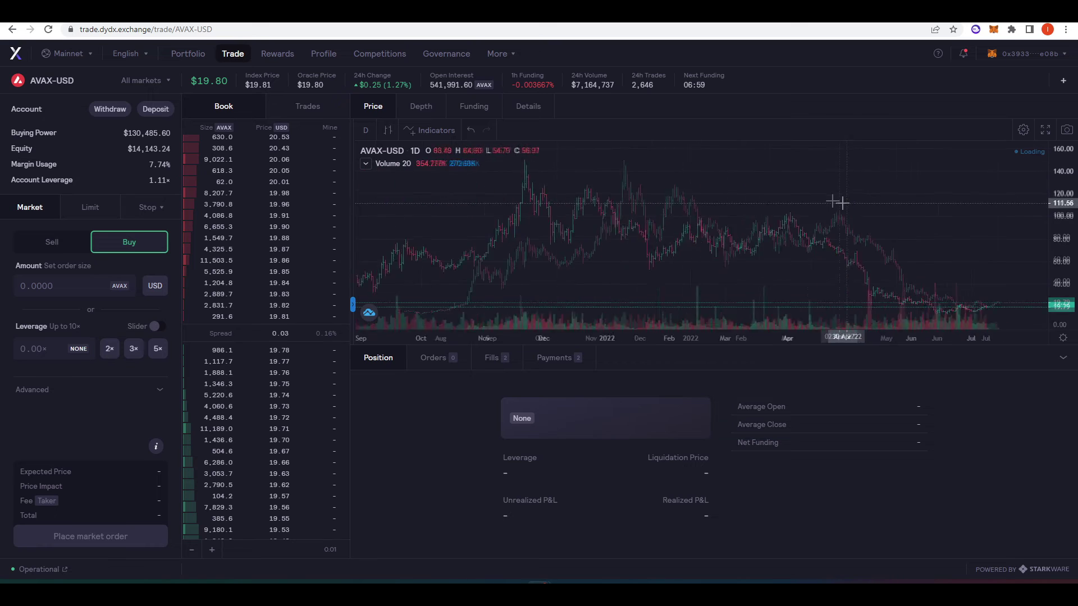
pyautogui.click(365, 130)
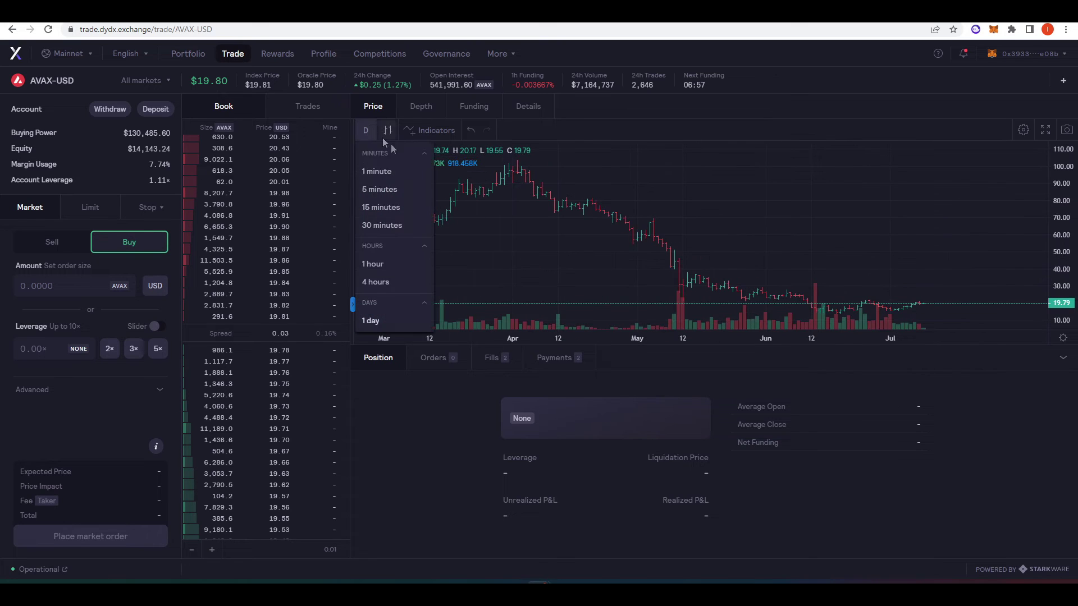
# - Change the chart interval from 1 minute to hourly bars
pyautogui.click(386, 170)
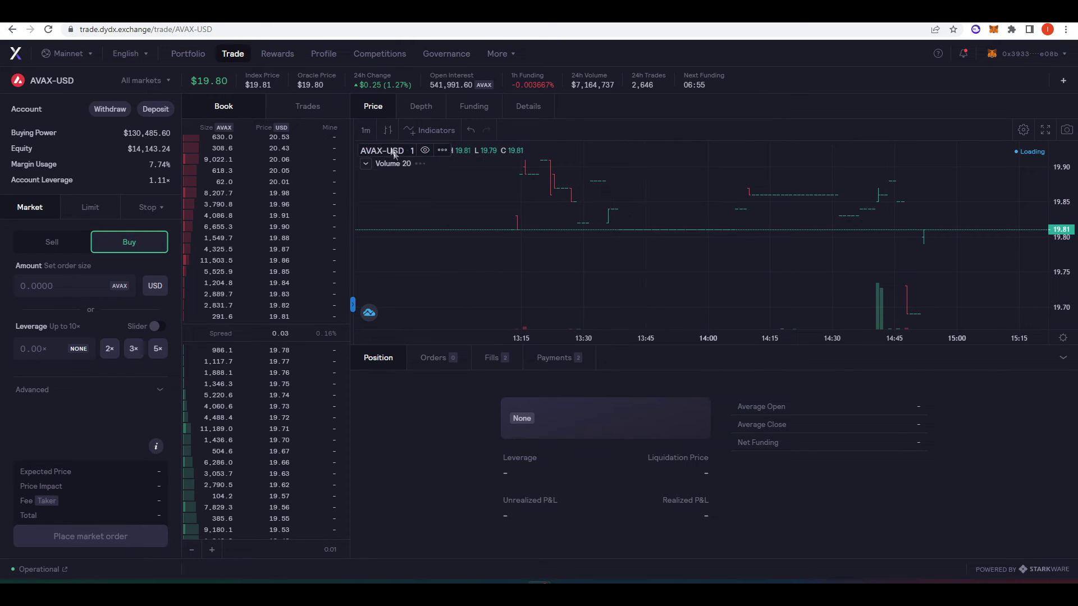
pyautogui.click(368, 137)
pyautogui.click(393, 264)
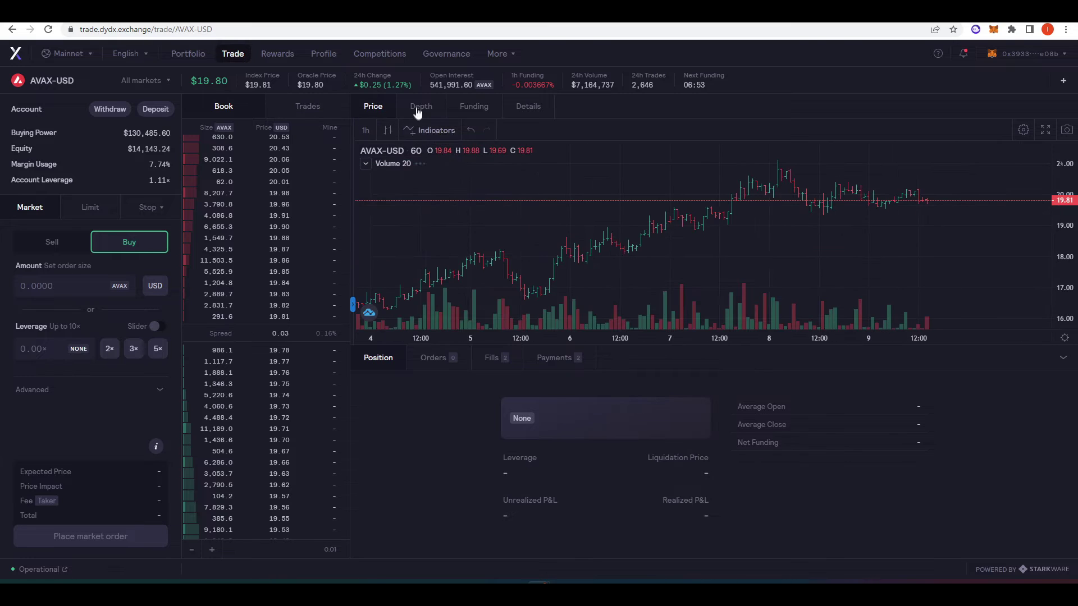
# - View the Depth and Funding charts, ending on the Avalanche market Details
pyautogui.click(419, 109)
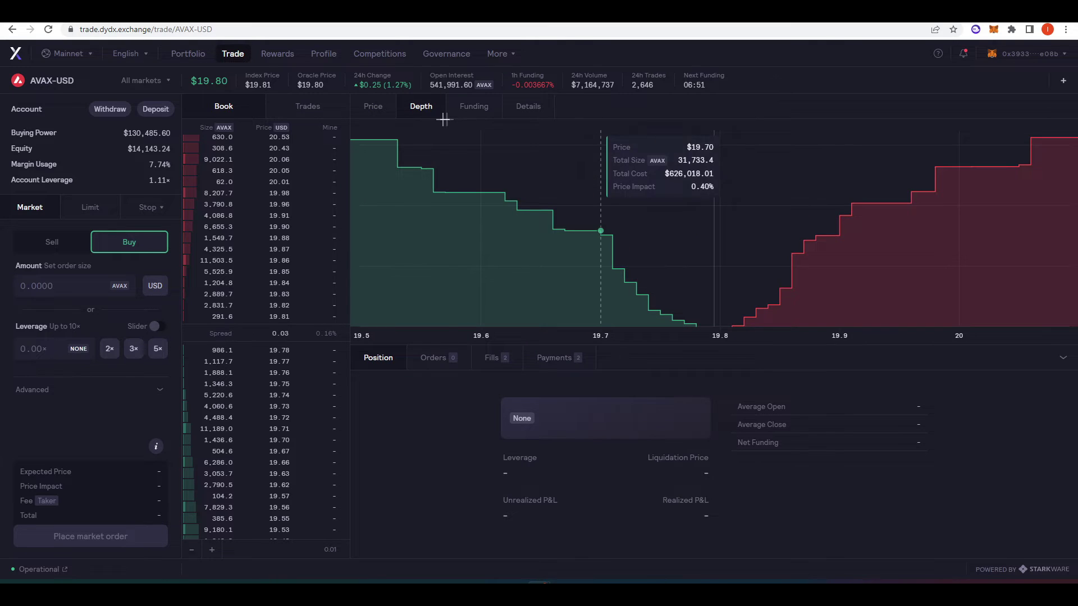
pyautogui.click(469, 112)
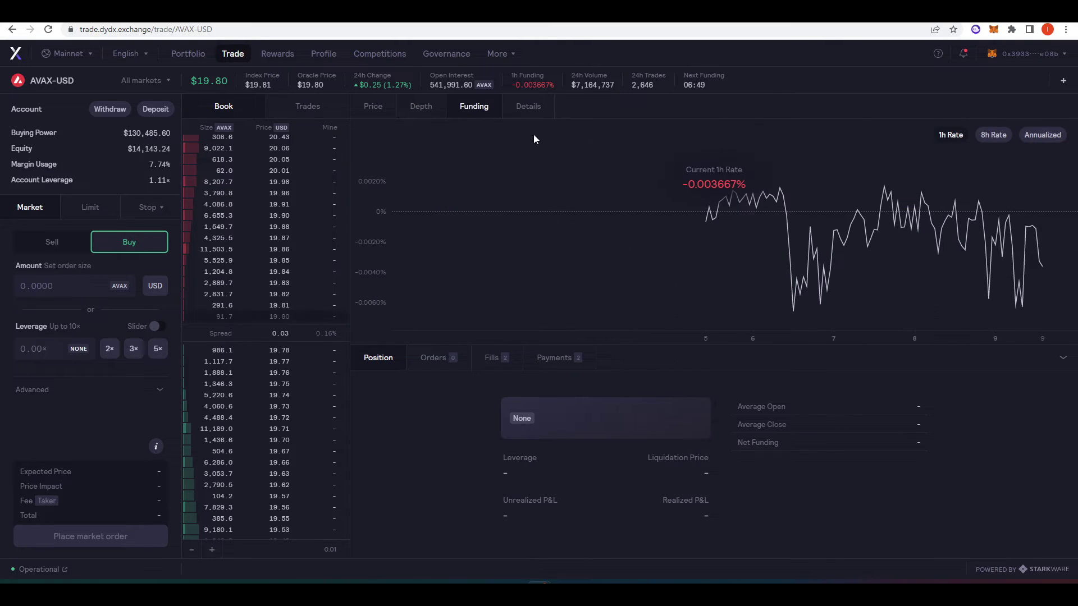
pyautogui.click(525, 113)
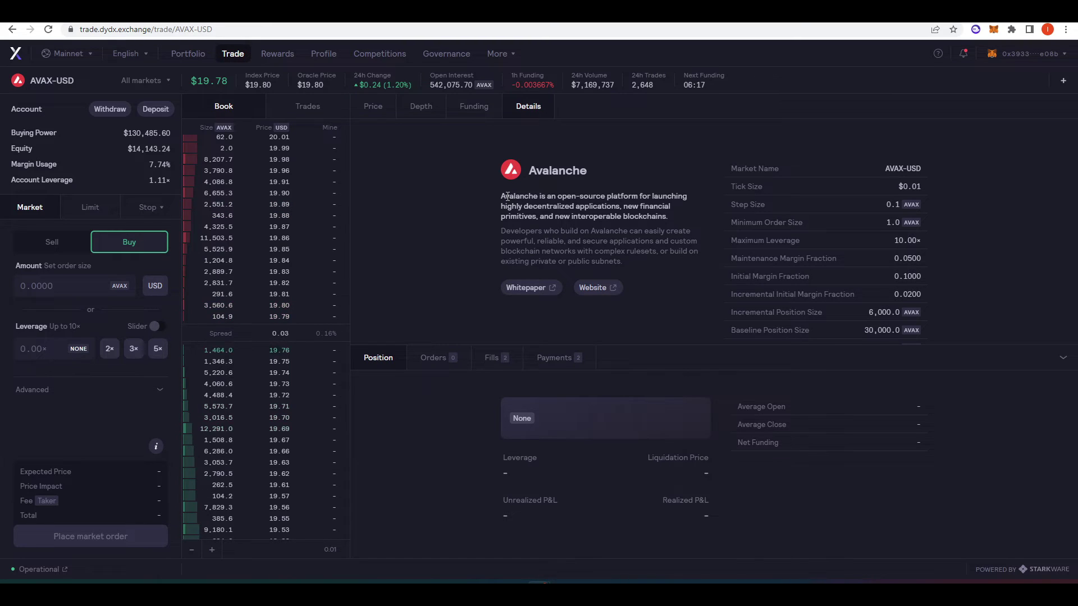
# - Return to the Price chart and try Limit and Stop orders before settling on Market
pyautogui.click(368, 112)
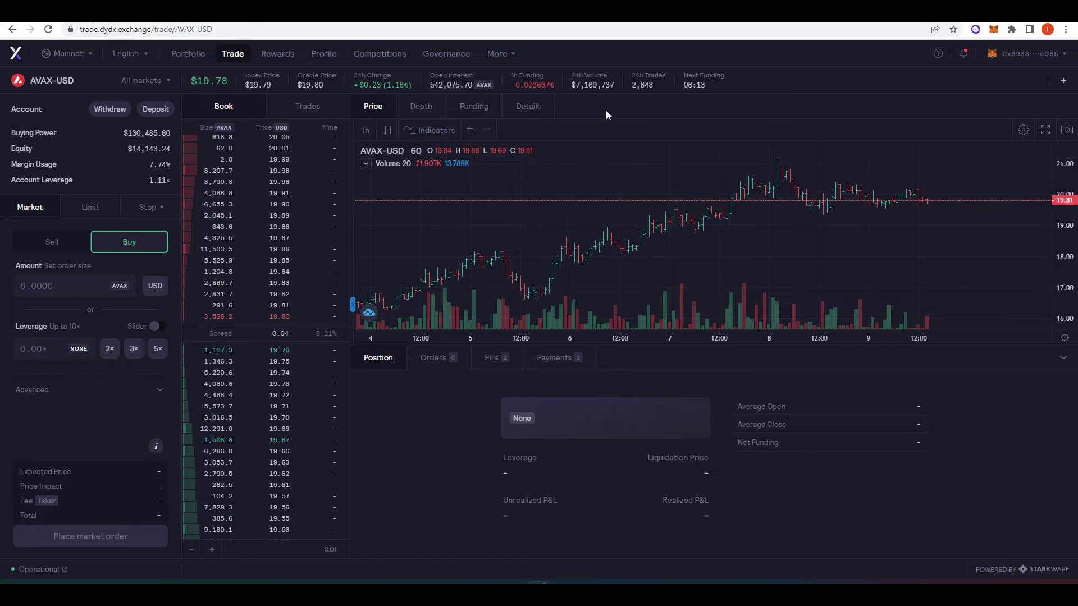
pyautogui.click(78, 210)
pyautogui.click(44, 213)
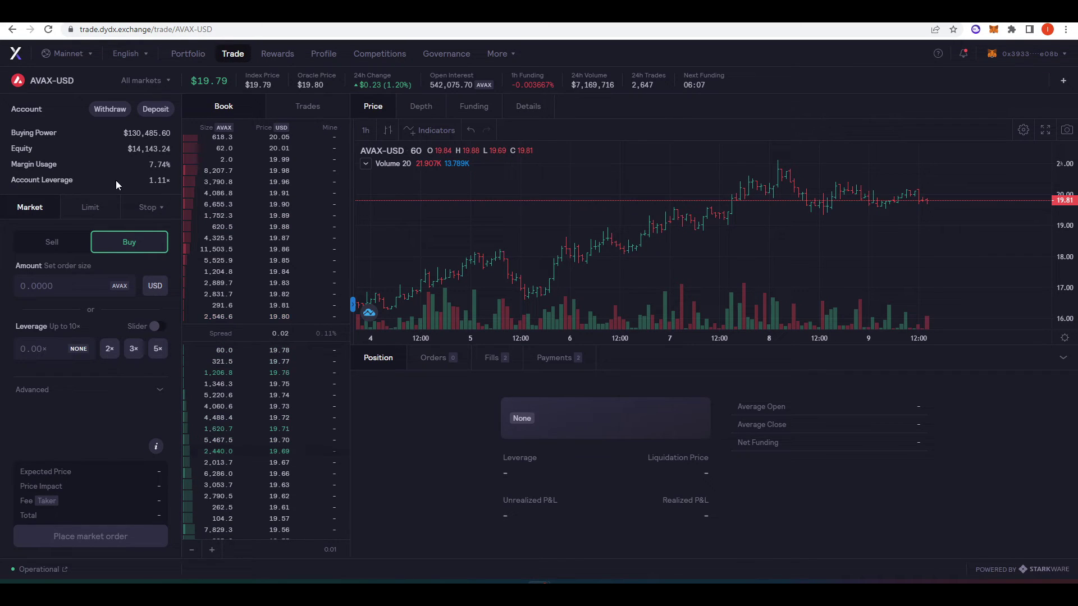
pyautogui.click(82, 209)
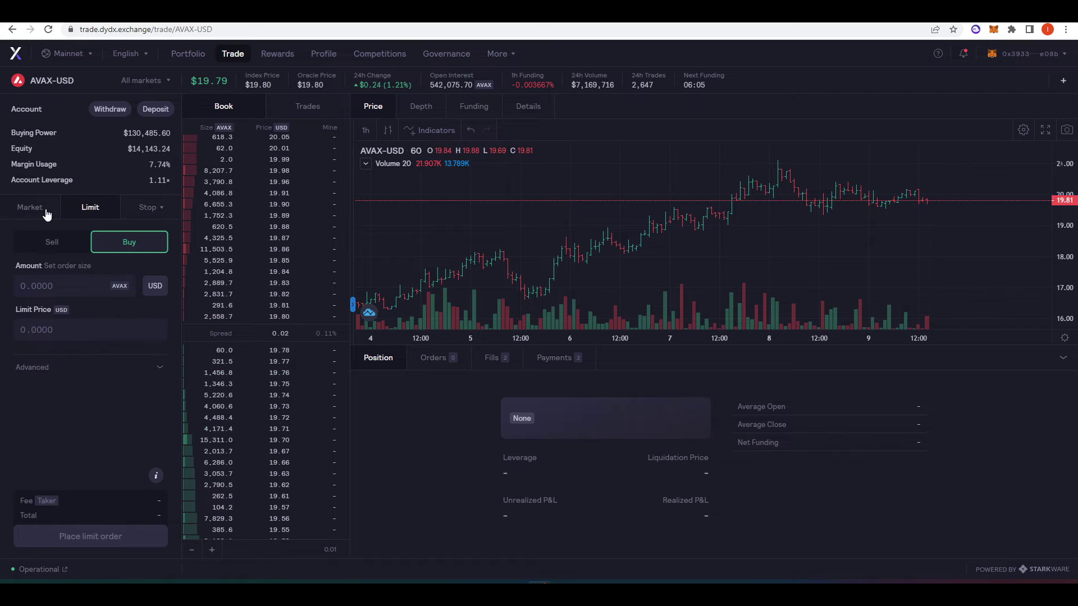
pyautogui.click(162, 210)
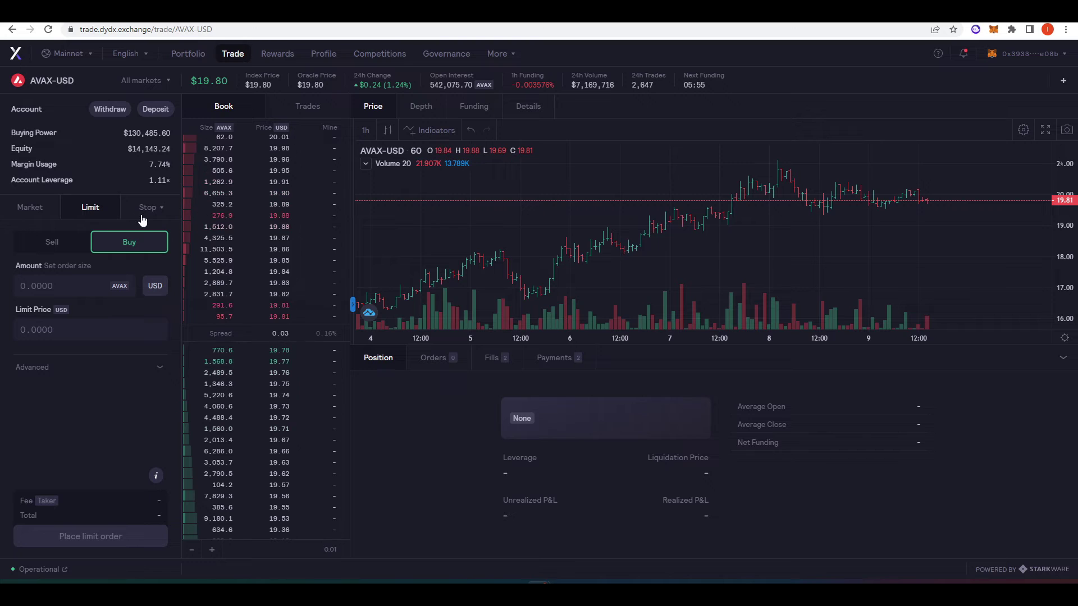
pyautogui.click(109, 168)
pyautogui.click(50, 208)
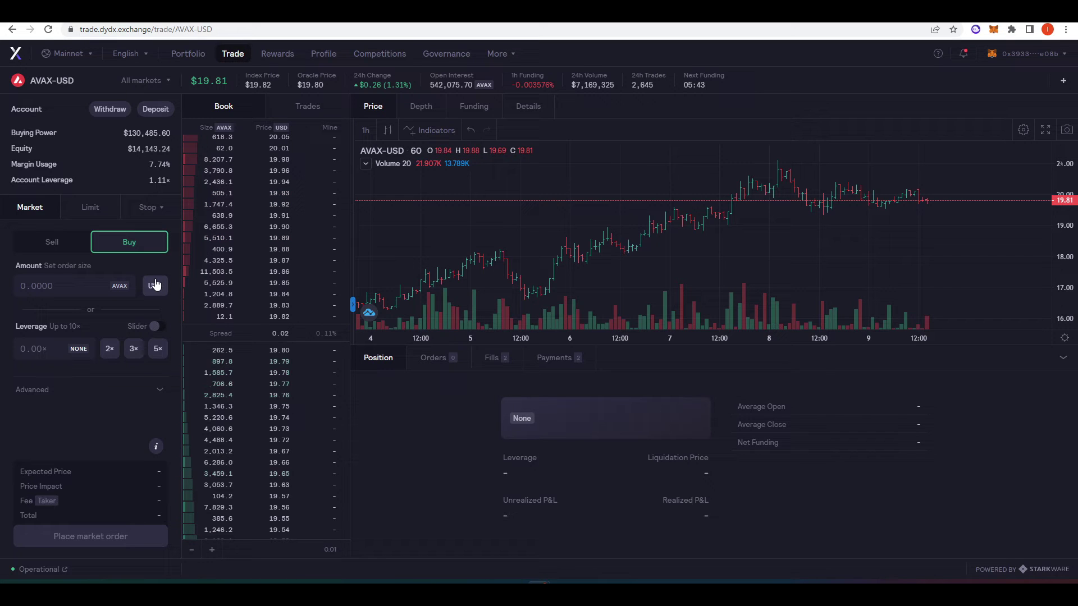
# - Enter 1000 USD as the order size and try 5× and 2× leverage
pyautogui.click(156, 285)
pyautogui.write('0')
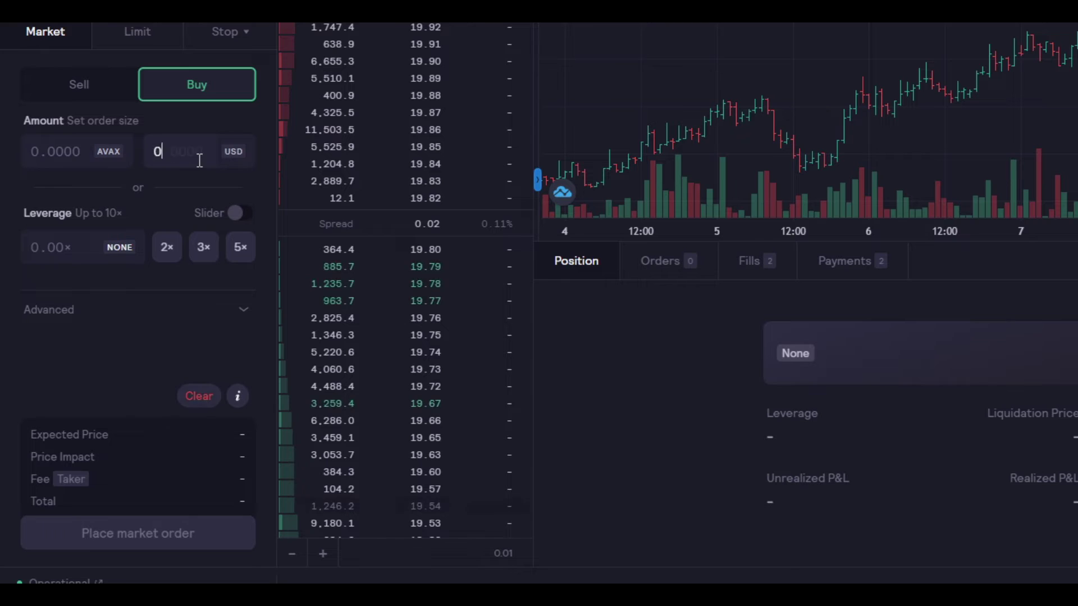
pyautogui.press('BackSpace')
pyautogui.write('1000')
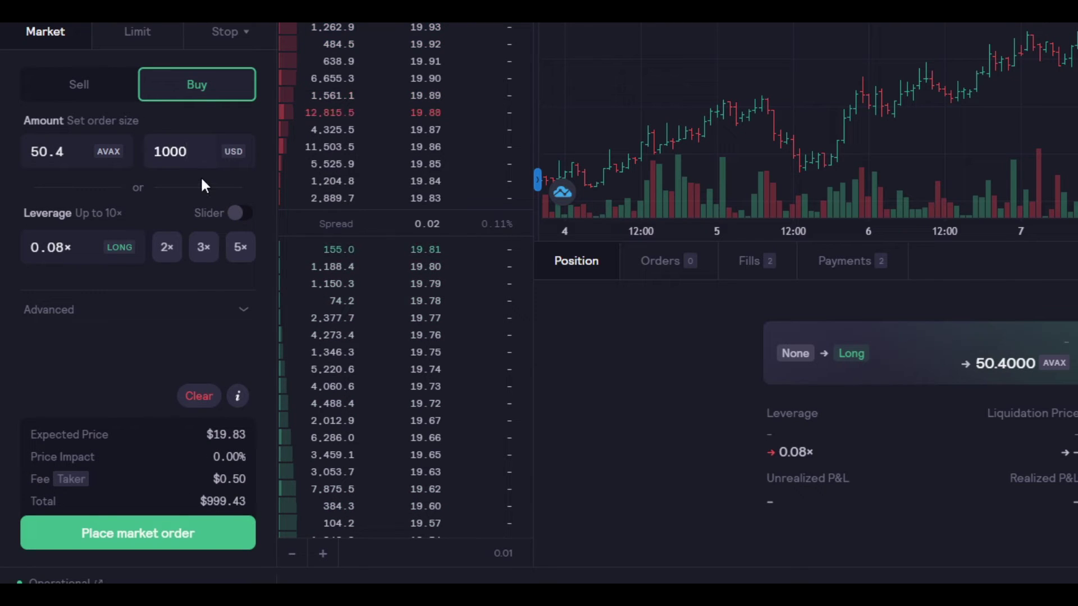
pyautogui.click(231, 257)
pyautogui.click(178, 254)
pyautogui.click(235, 256)
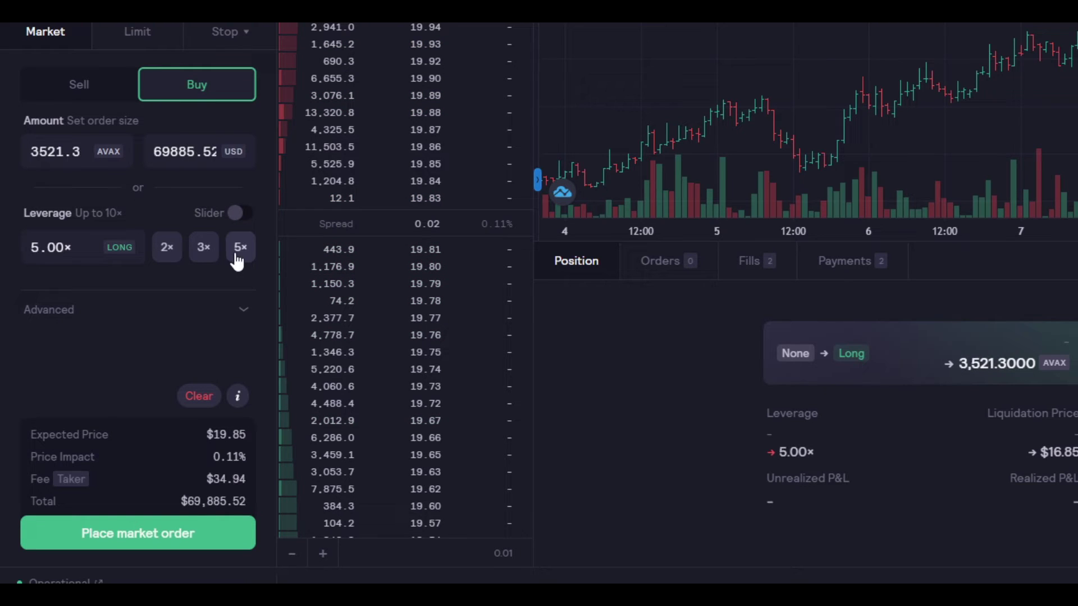
# - Re-enter 1000 USD and place the market buy of about 50.4 AVAX
pyautogui.doubleClick(156, 151)
pyautogui.click(177, 306)
pyautogui.moveTo(157, 155); pyautogui.dragTo(217, 157)
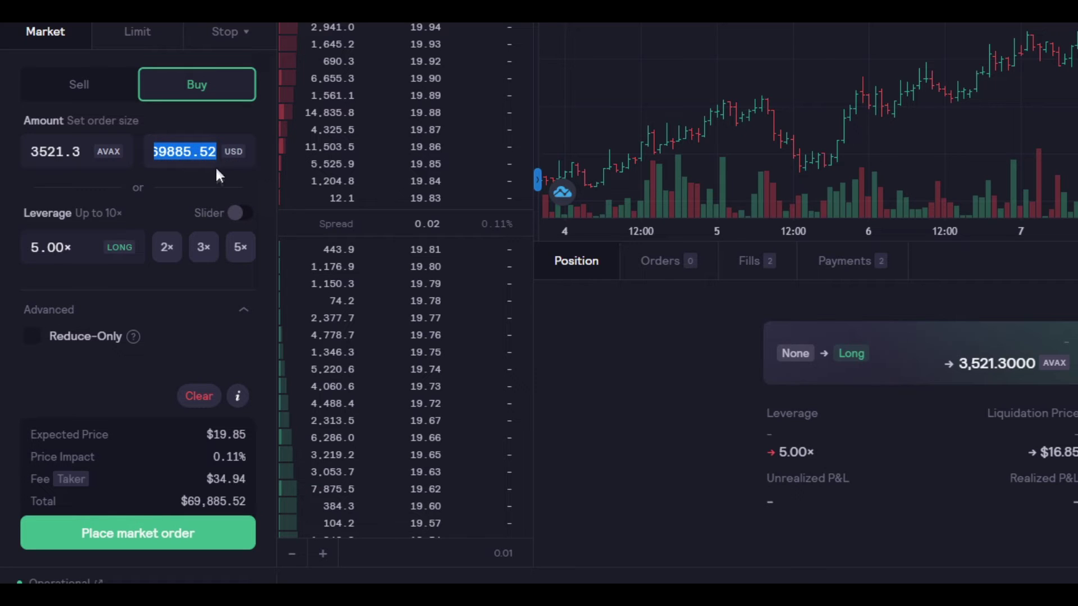
pyautogui.write('1000')
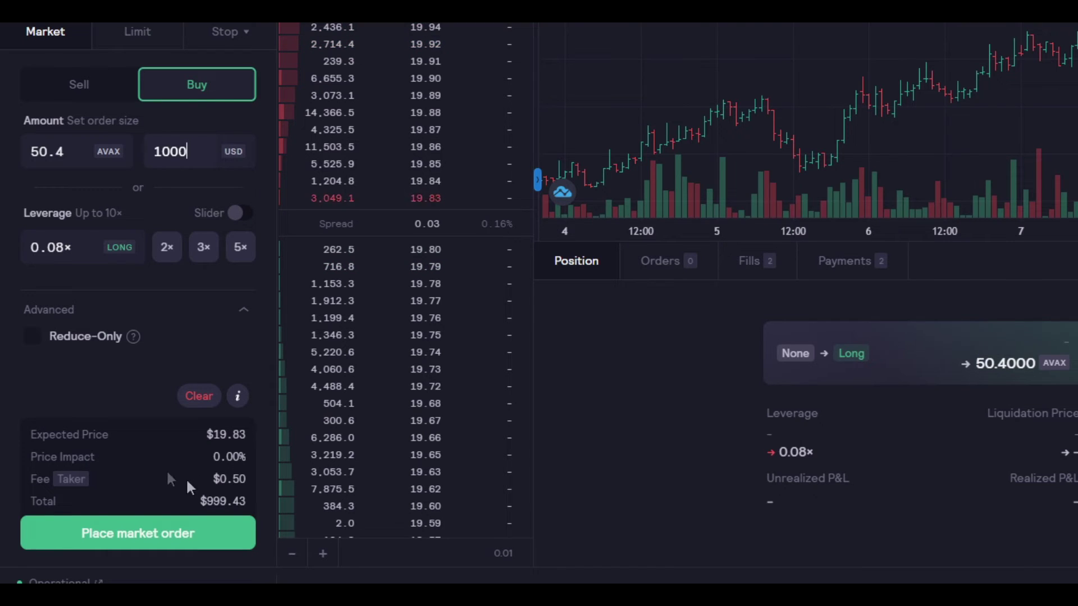
pyautogui.click(136, 536)
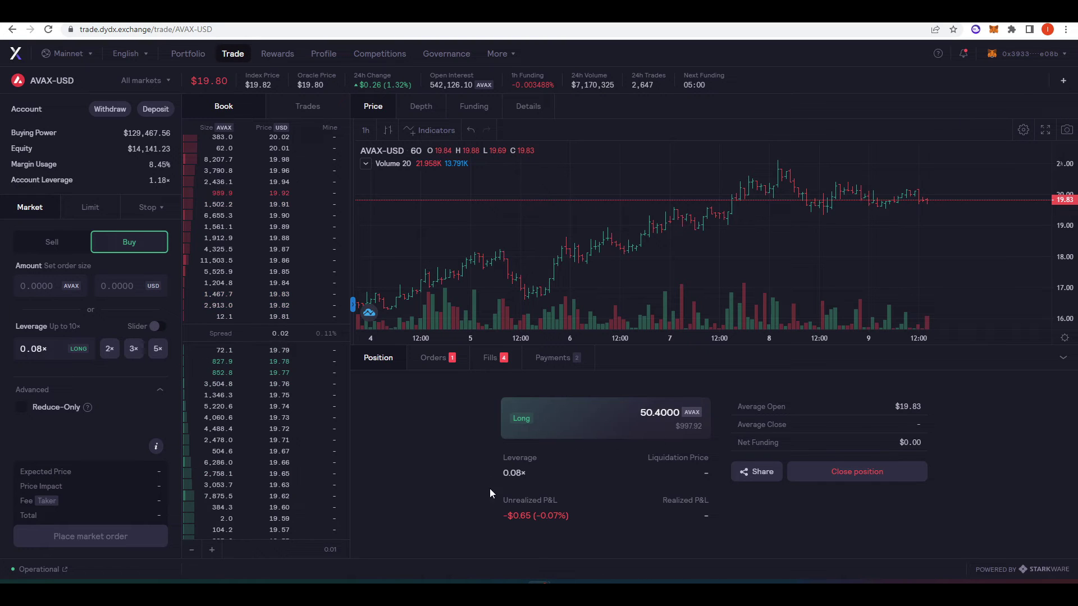
# - Try the close amounts (half, quarter, max) and sell, limit and stop options, then return to market
pyautogui.click(880, 476)
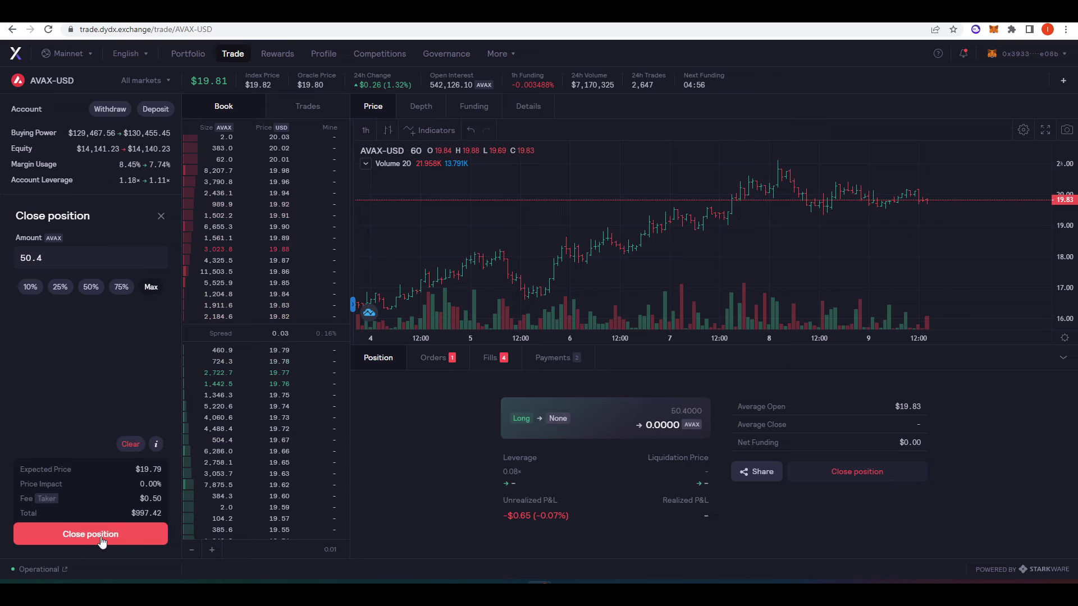
pyautogui.click(90, 287)
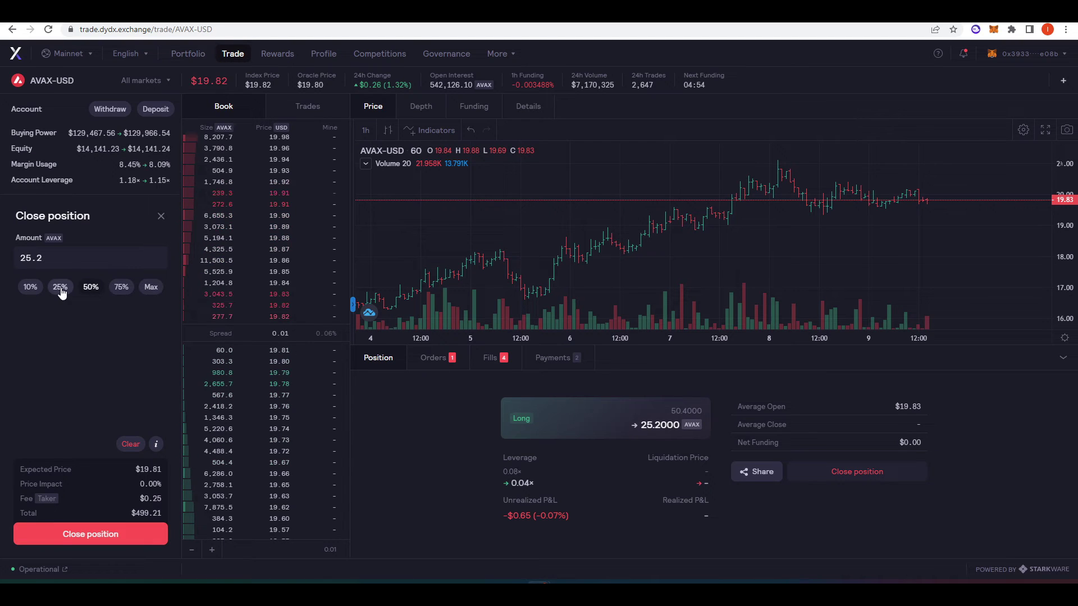
pyautogui.click(60, 288)
pyautogui.click(151, 286)
pyautogui.click(161, 216)
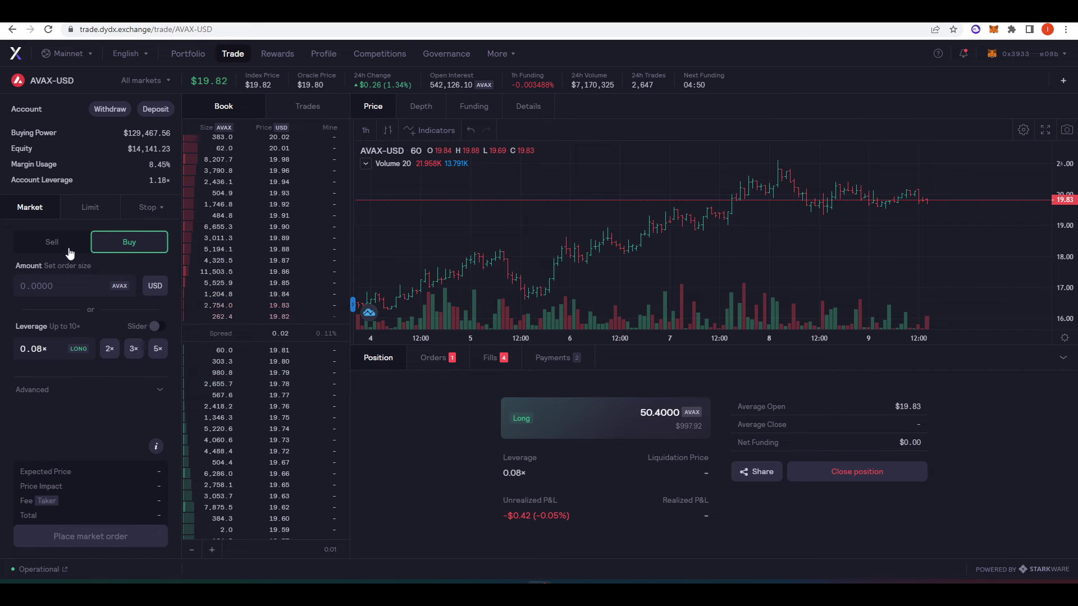
pyautogui.click(70, 251)
pyautogui.click(90, 209)
pyautogui.click(147, 214)
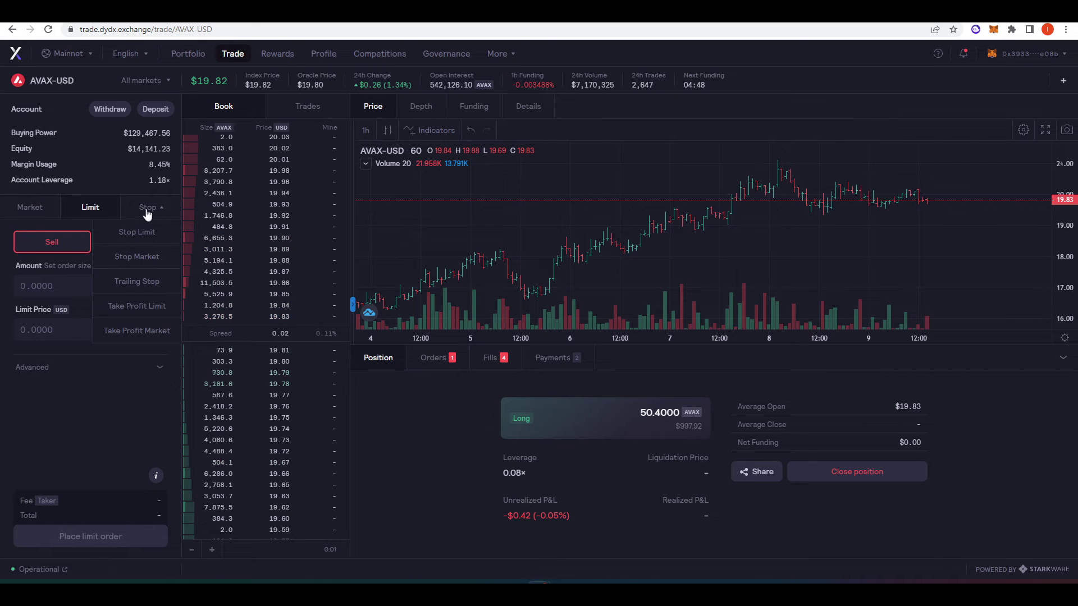
pyautogui.click(31, 209)
pyautogui.click(153, 289)
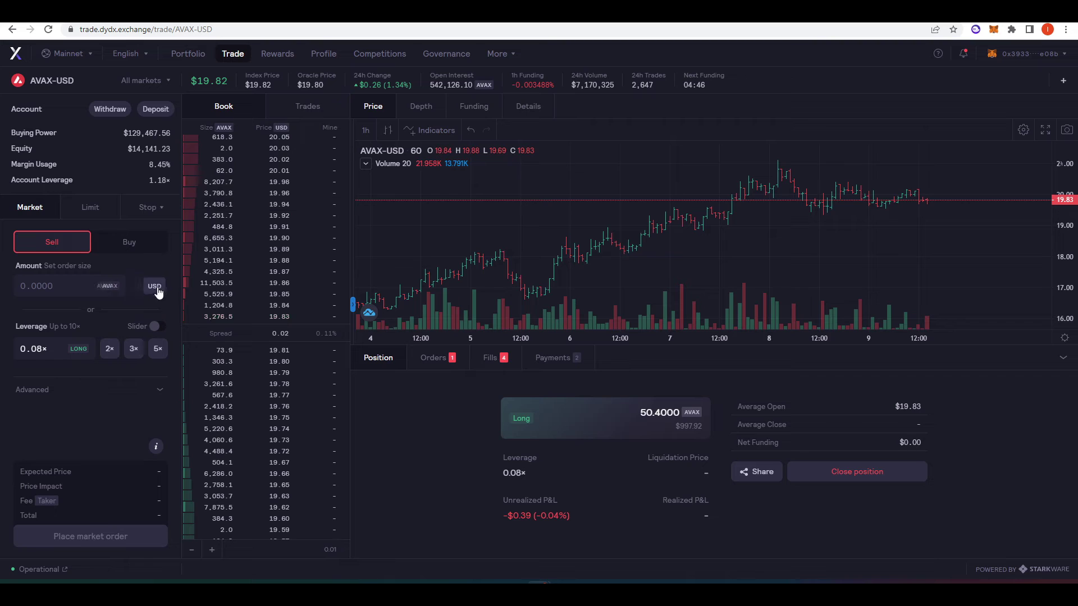
# - Close the entire 50.4 AVAX long and review the filled orders
pyautogui.click(802, 472)
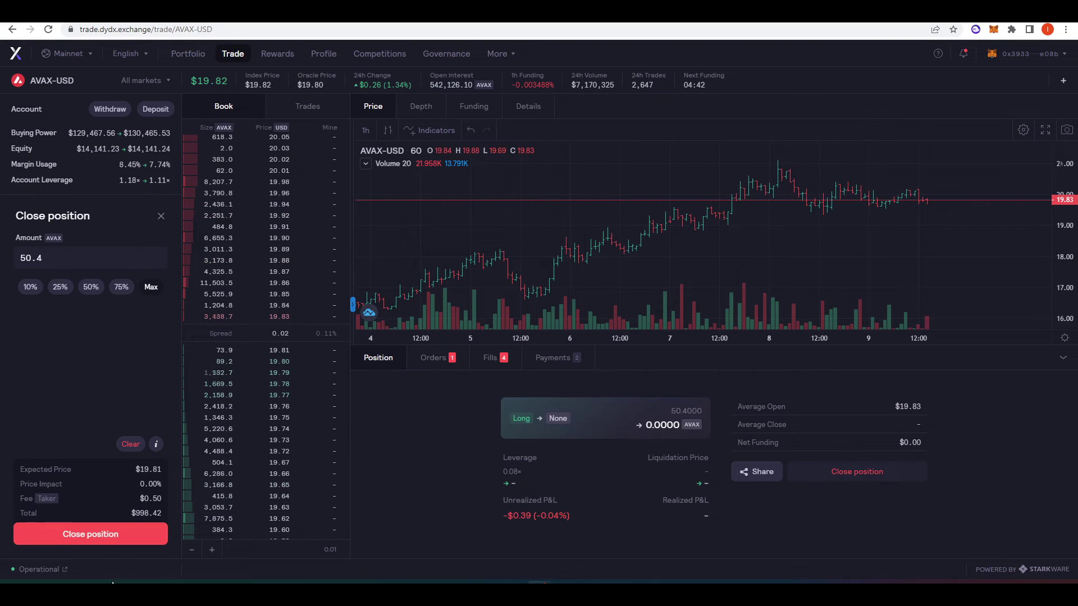
pyautogui.click(115, 533)
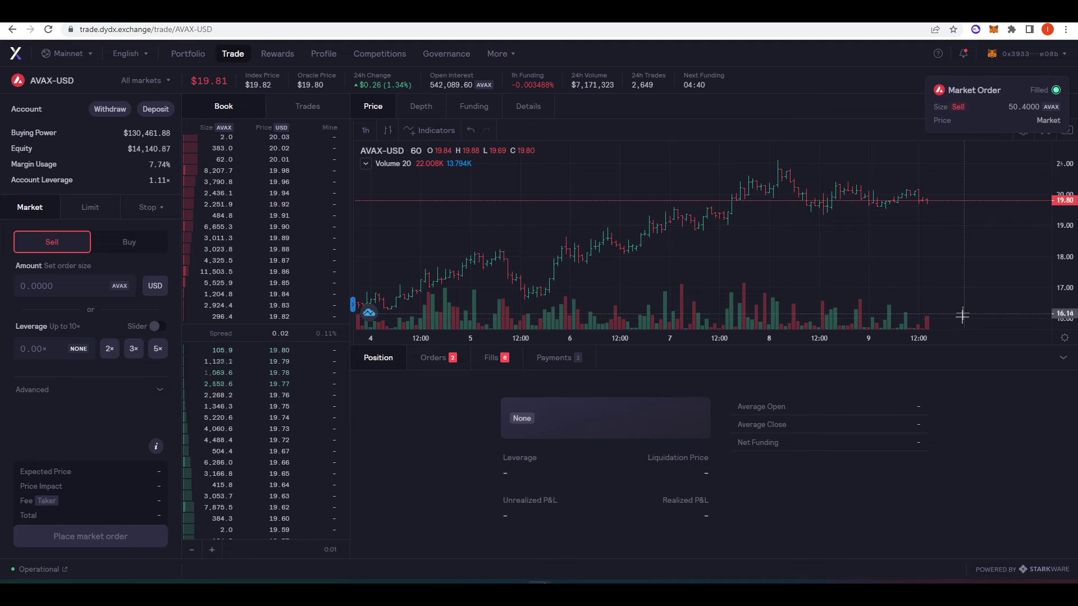
pyautogui.moveTo(1008, 106)
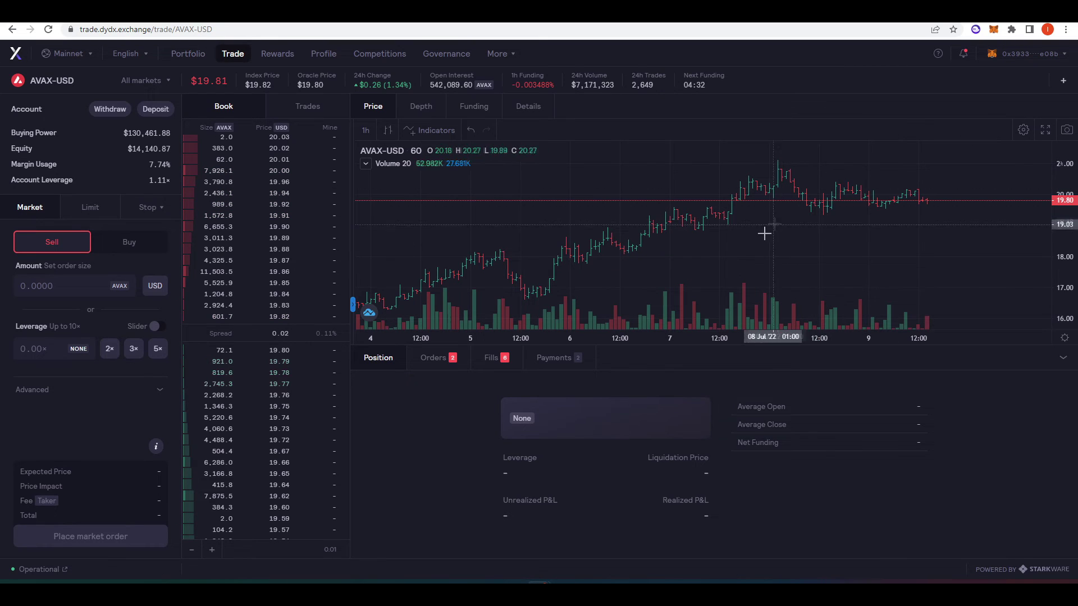
pyautogui.click(434, 362)
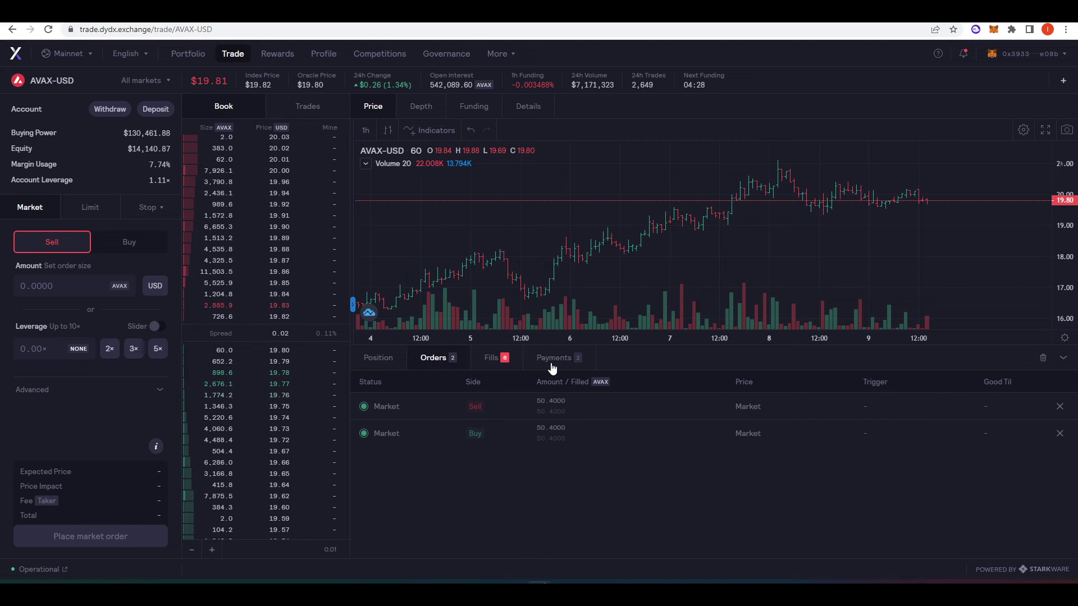
pyautogui.click(378, 357)
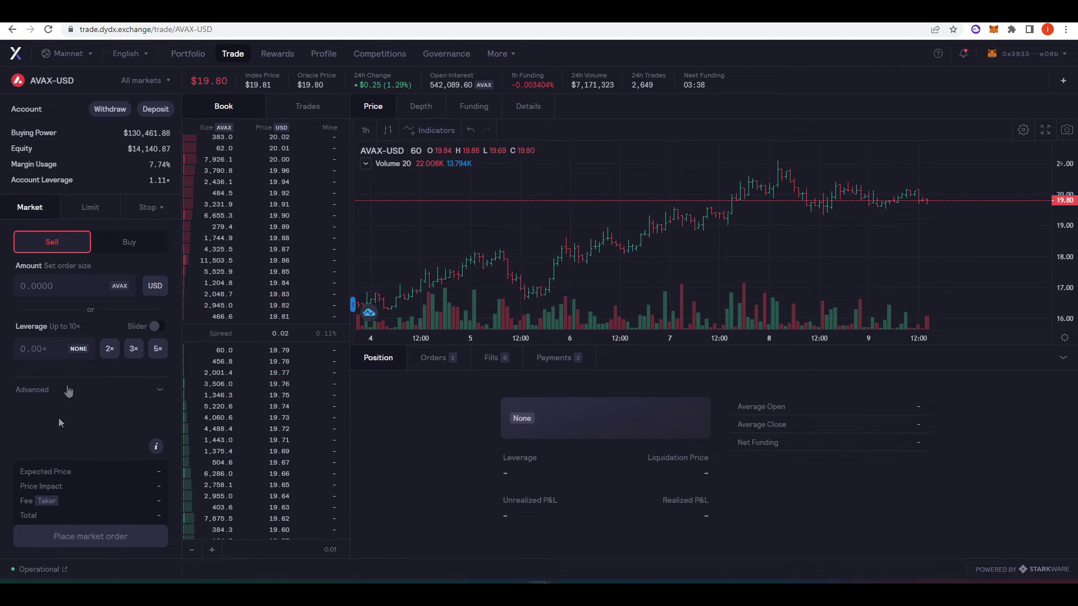
pyautogui.click(156, 286)
# - Enter 100 and highlight the 93.8237 estimated Epoch 11 trading rewards figure
pyautogui.write('100')
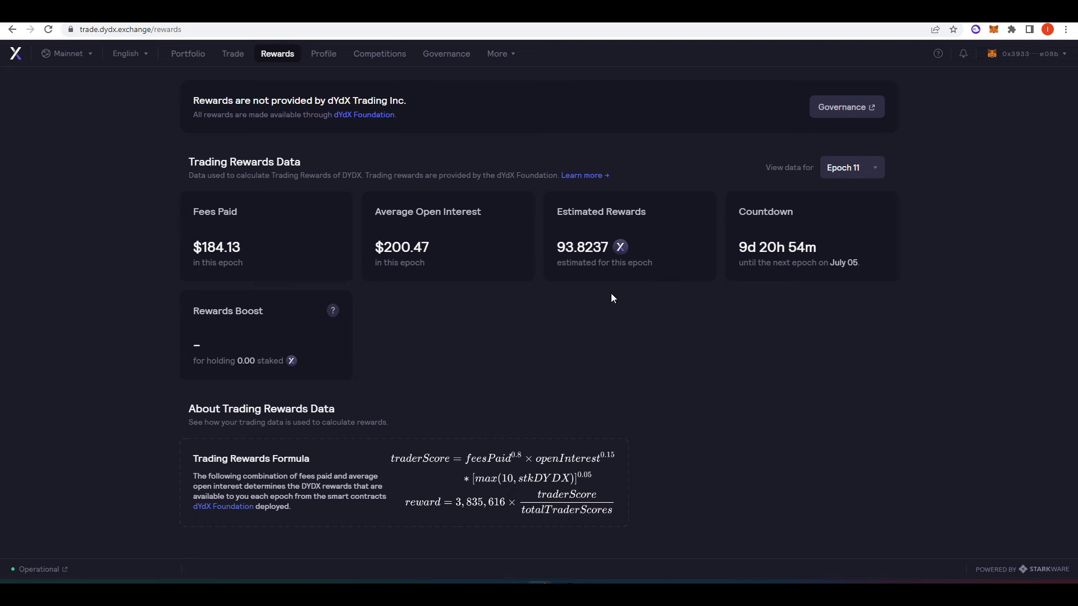
pyautogui.moveTo(559, 248); pyautogui.dragTo(631, 254)
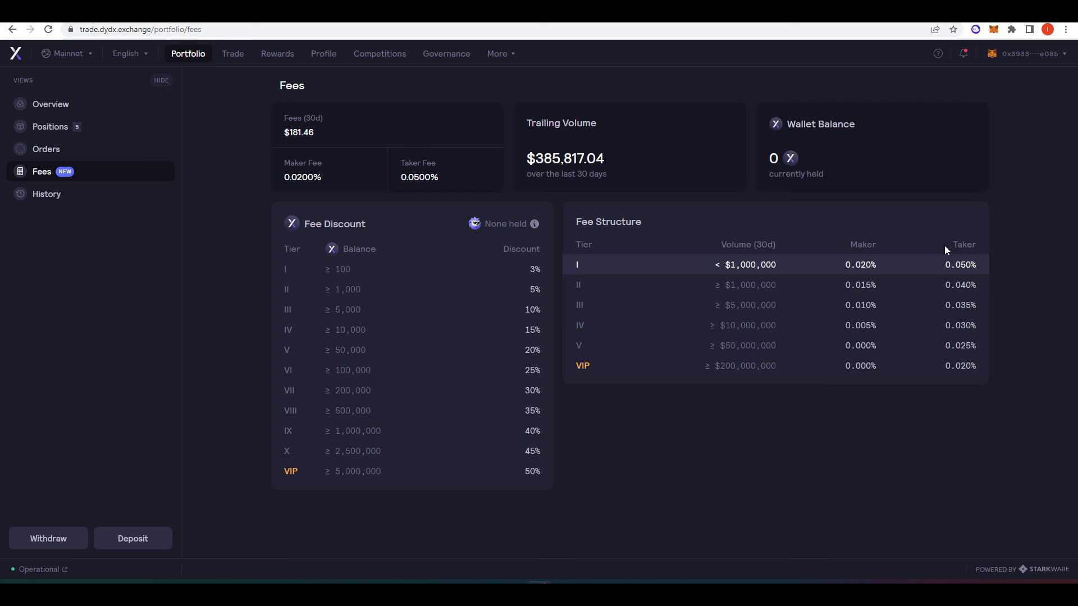
# - Bring up the FTX Fees help article to compare its tiered maker/taker rates
pyautogui.click(93, 11)
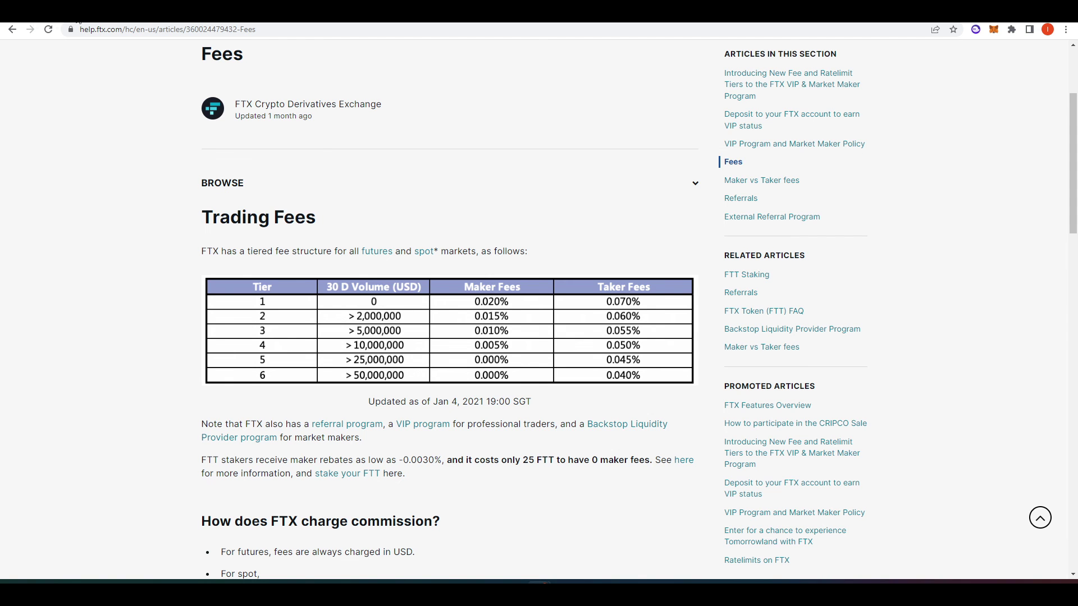